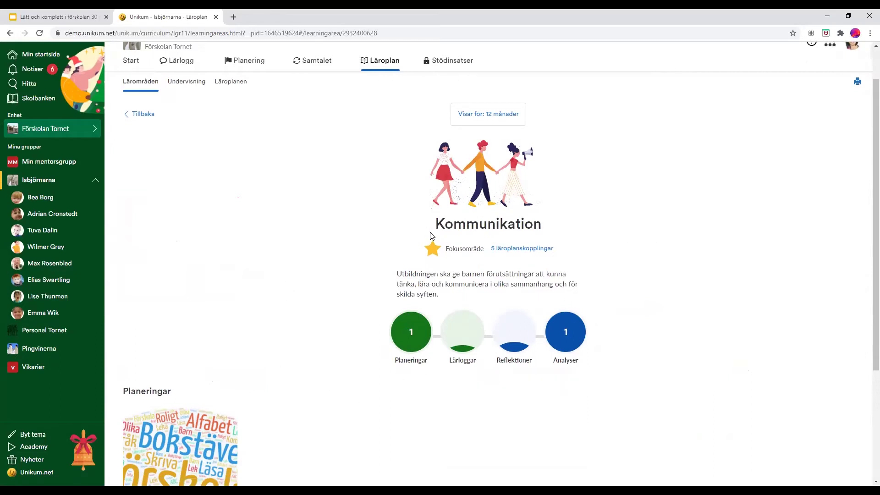
left_click(139, 114)
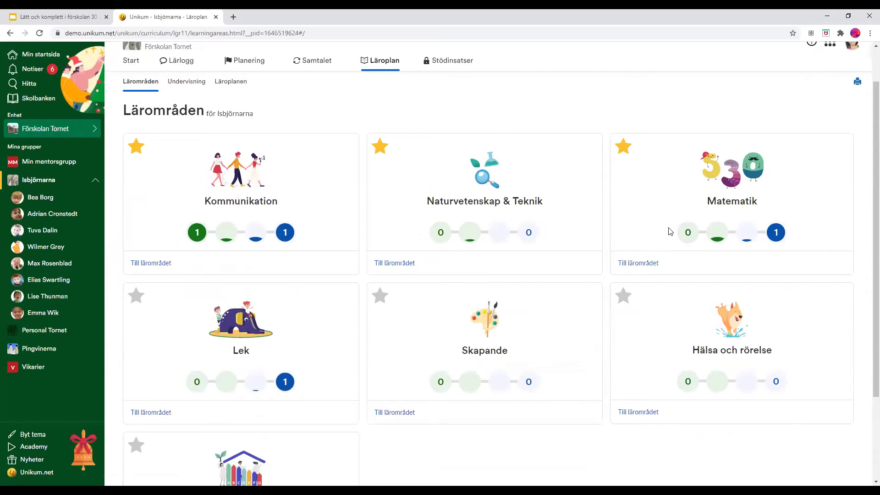
left_click(151, 264)
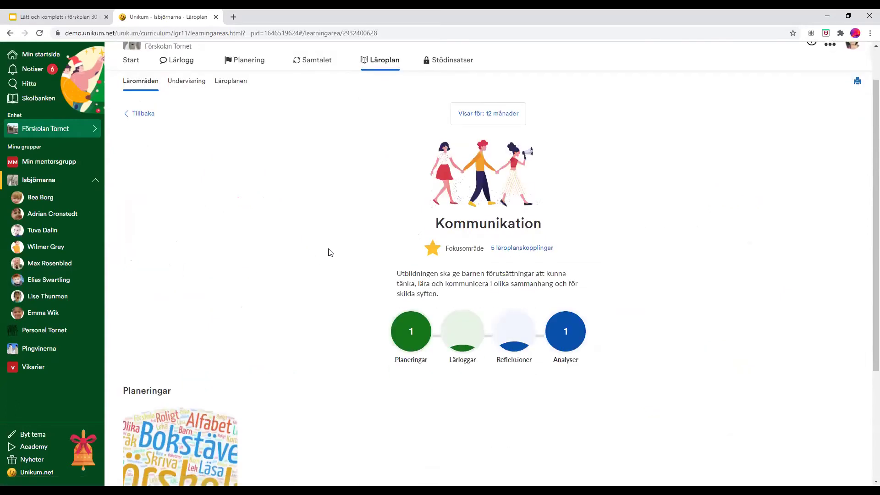
scroll(328, 252, "down", 7)
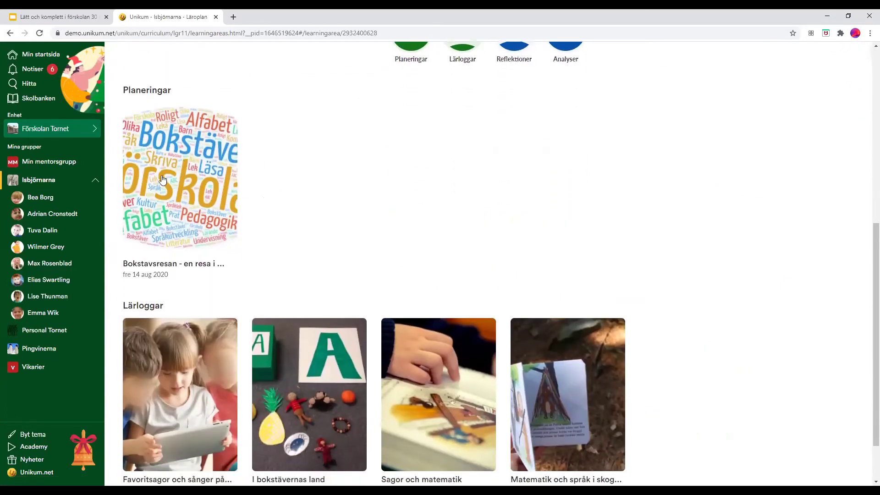
scroll(230, 316, "down", 2)
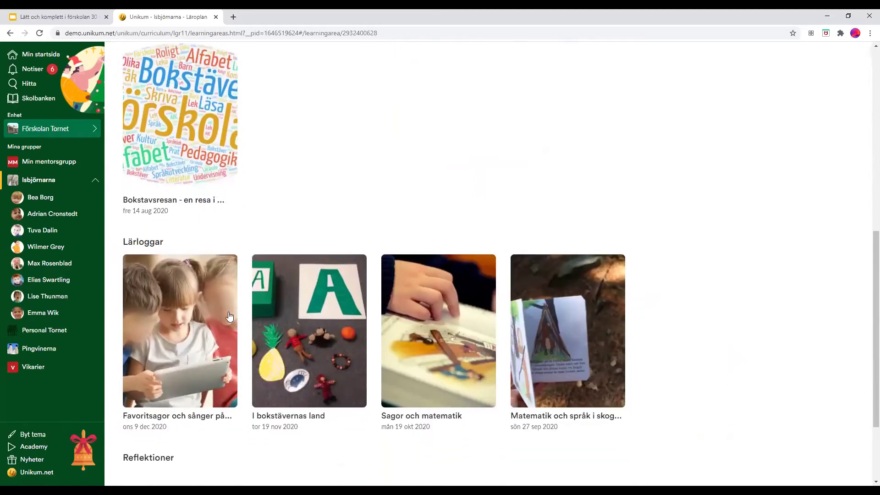
scroll(232, 253, "down", 2)
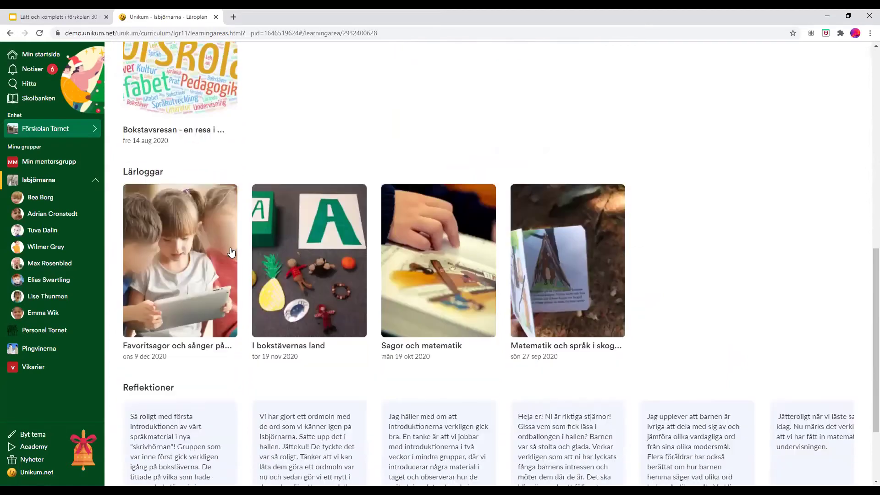
scroll(232, 252, "down", 2)
scroll(688, 229, "down", 1)
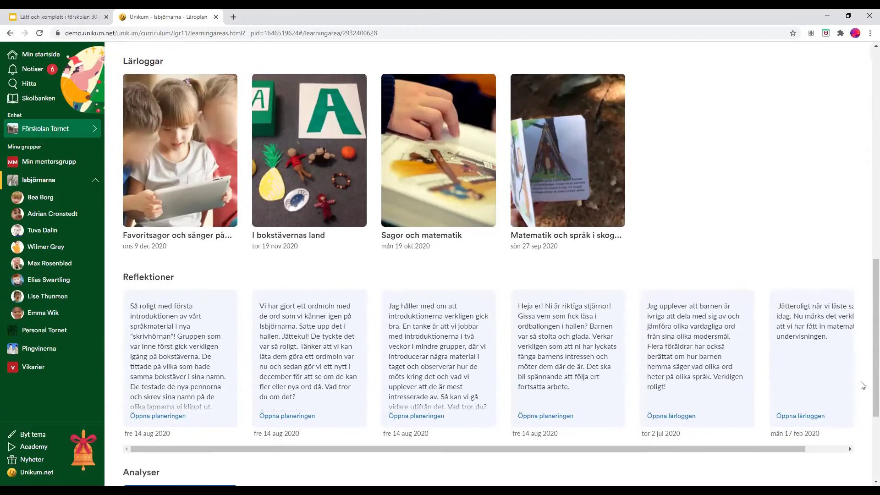
scroll(550, 373, "down", 4)
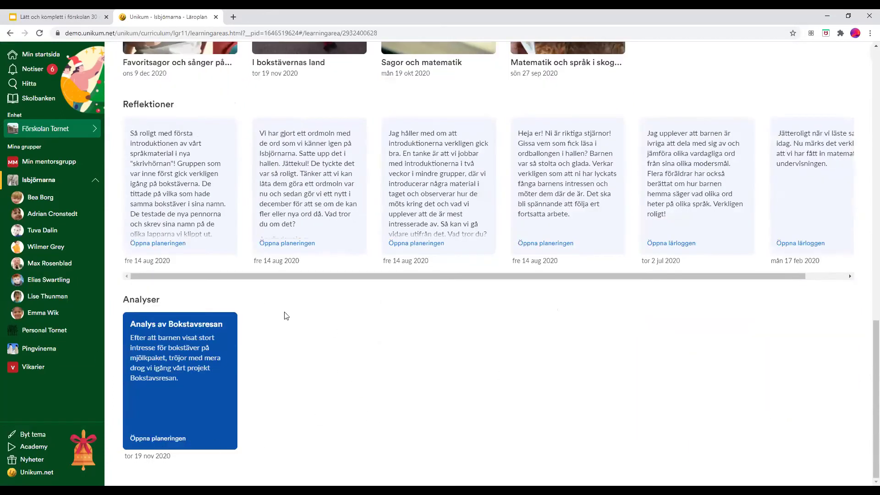
scroll(367, 331, "up", 12)
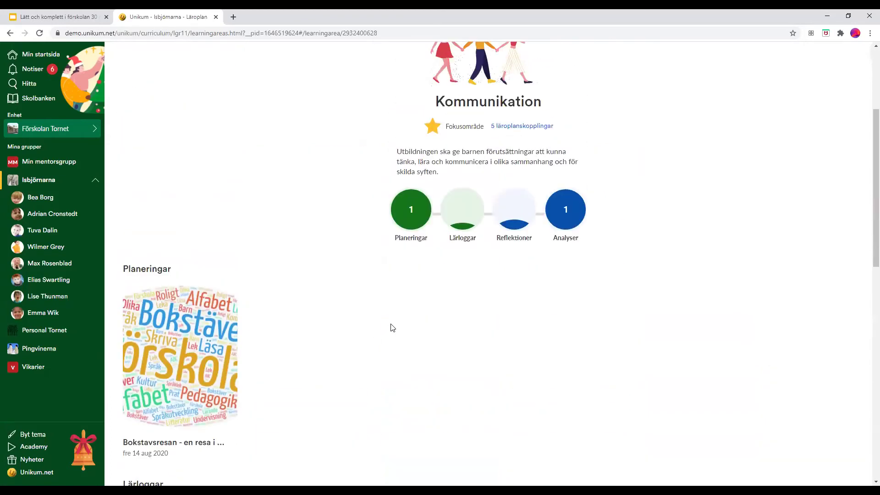
scroll(393, 327, "up", 1)
scroll(365, 331, "up", 3)
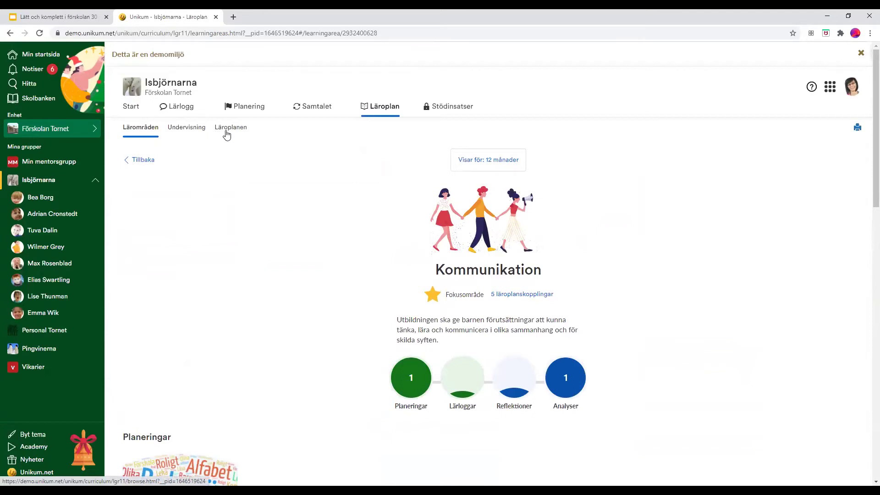
- In Läroplanen's Undervisning view, select the Kapitel 2.2 identity-and-security goal and search matching Skolbanken plannings
left_click(227, 134)
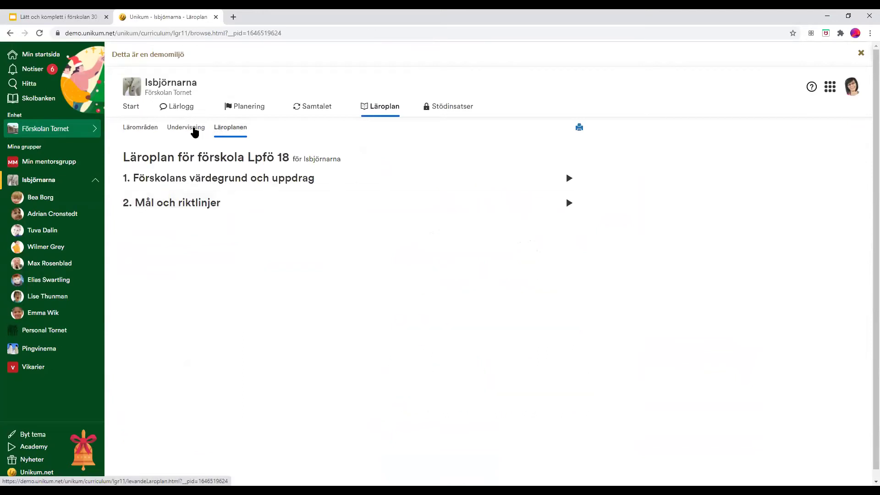
left_click(193, 131)
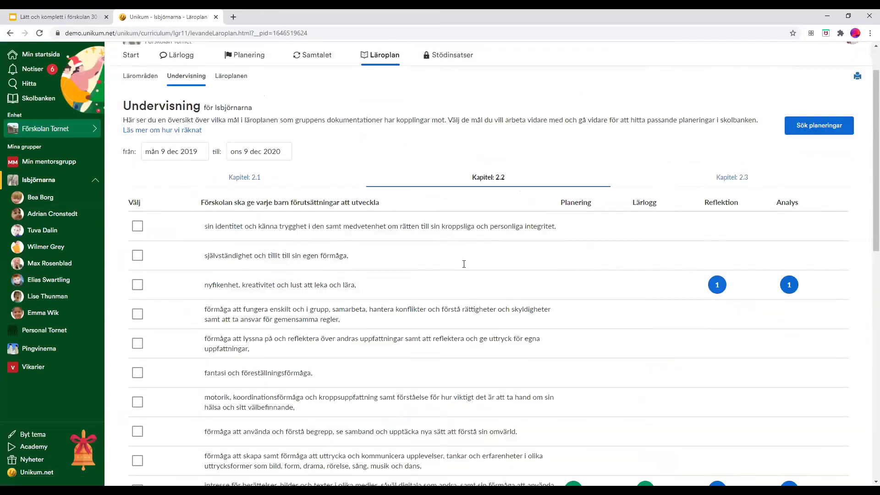
scroll(561, 421, "down", 4)
scroll(562, 422, "down", 4)
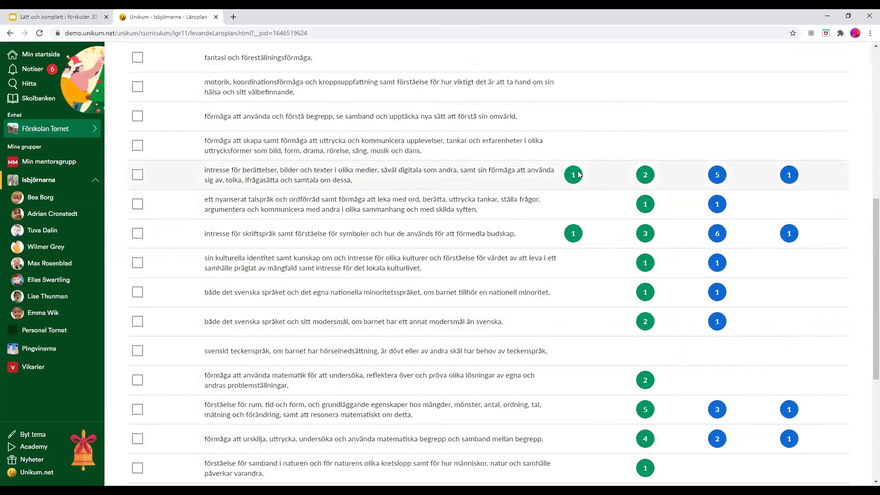
scroll(605, 266, "up", 4)
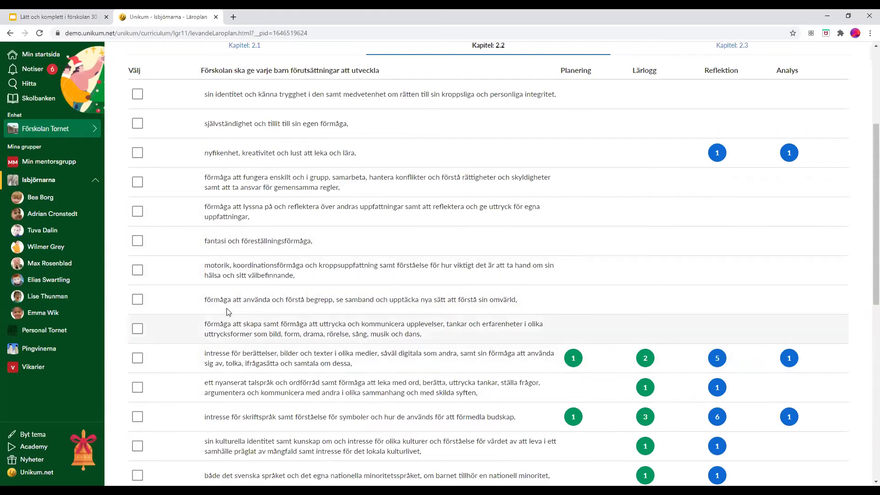
scroll(152, 276, "up", 3)
left_click(137, 277)
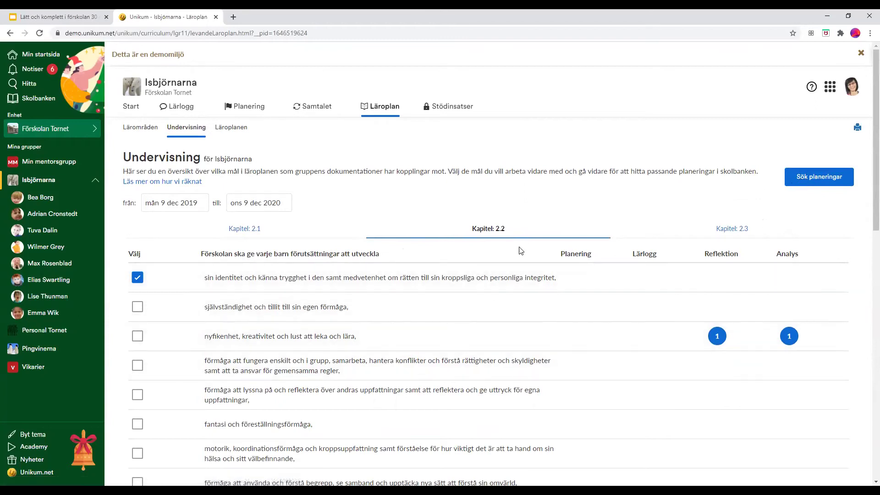
left_click(796, 178)
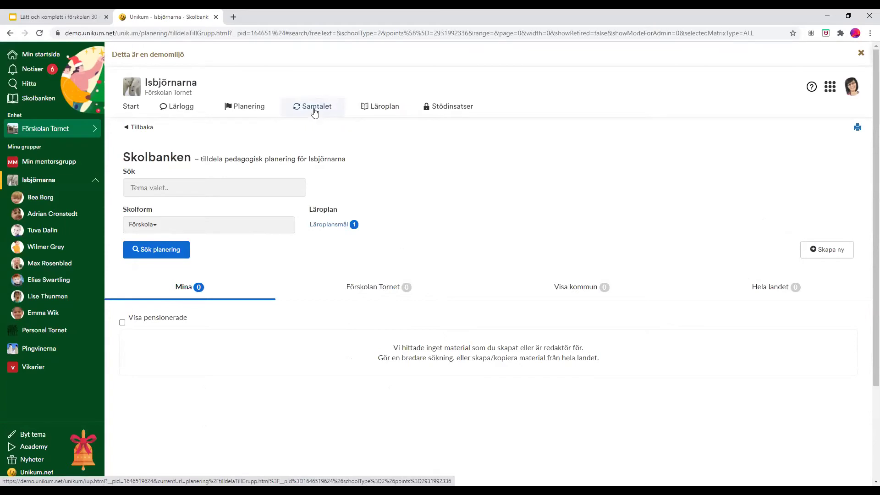
- Switch to the Samtalet tab to see Isbjörnarna's Utvecklingssamtal overview
left_click(315, 110)
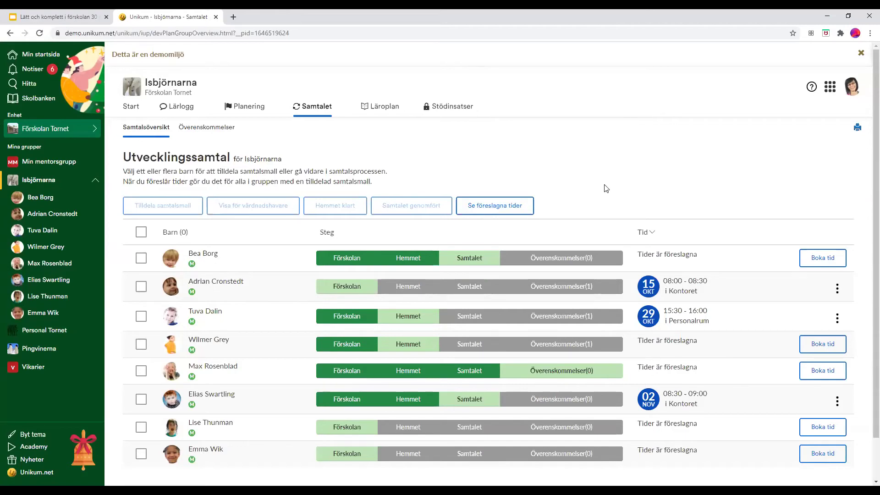
- Book the first child's development talk on 19 December, 12:00–13:00
scroll(605, 187, "down", 1)
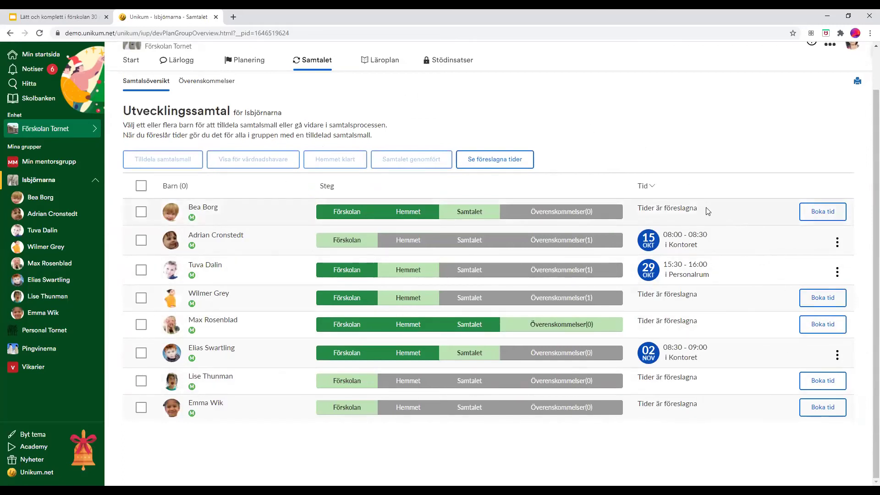
mouse_move(694, 206)
left_click(823, 213)
left_click(790, 136)
left_click(471, 267)
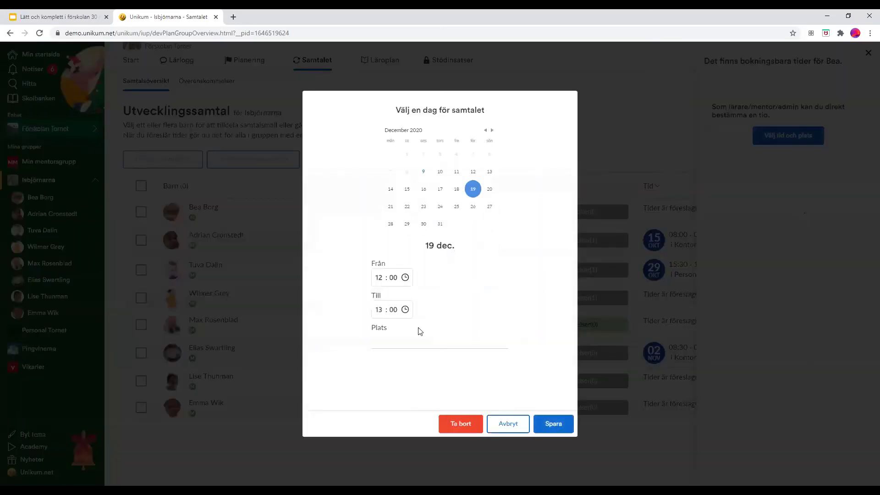
left_click(557, 425)
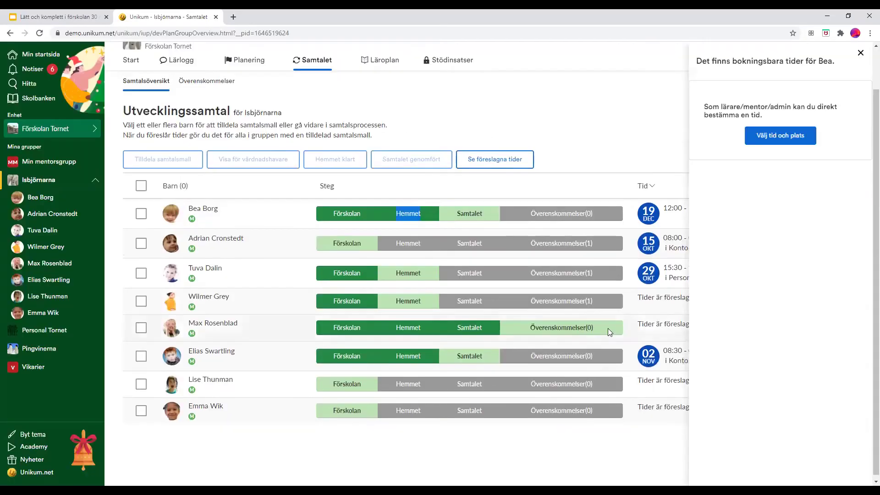
- Review the group's proposed talk times, then open the first child's development talk page
left_click(861, 56)
left_click(520, 160)
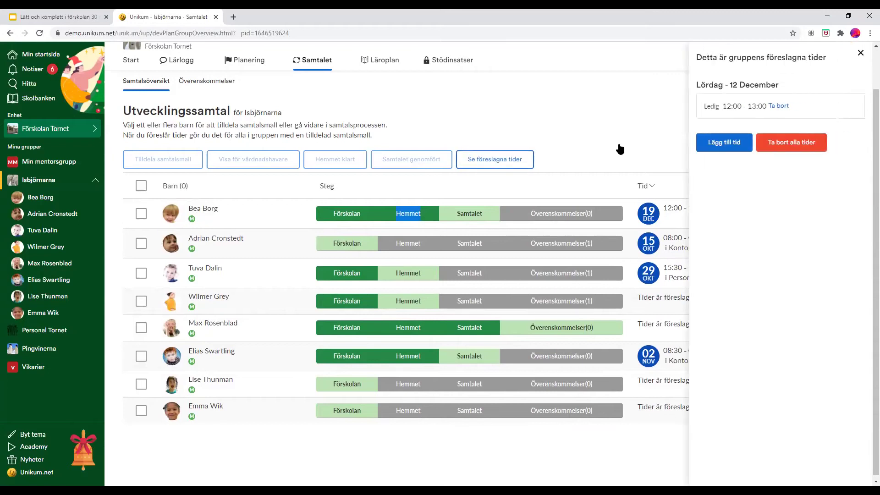
left_click(860, 53)
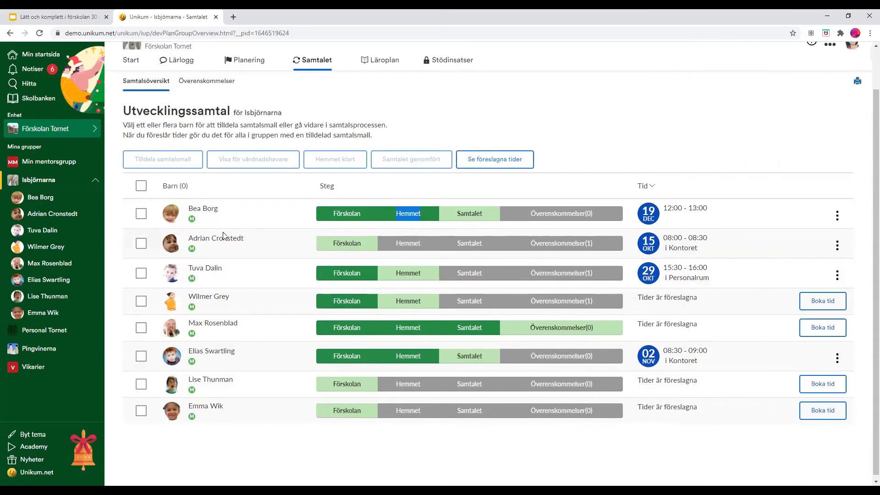
left_click(209, 212)
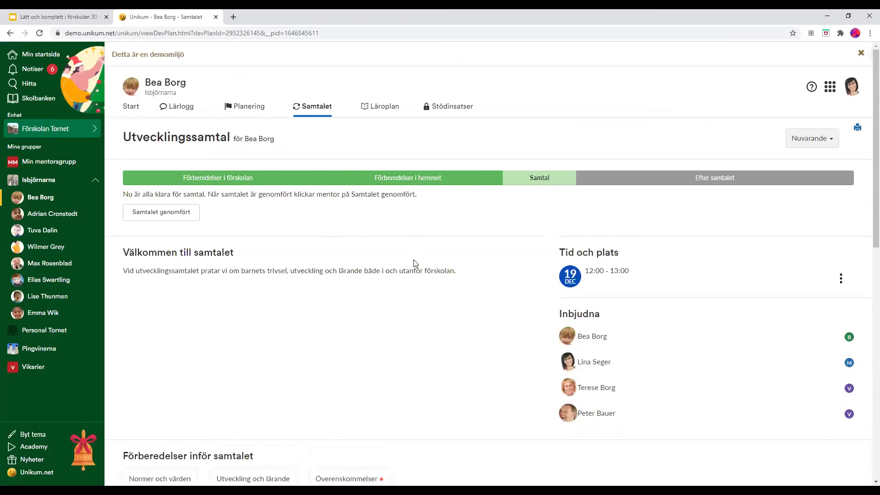
scroll(415, 263, "down", 3)
- Under 'Jag vill visa…', link Berättande i skogen and Matematik med naturmaterial and save
scroll(415, 263, "down", 4)
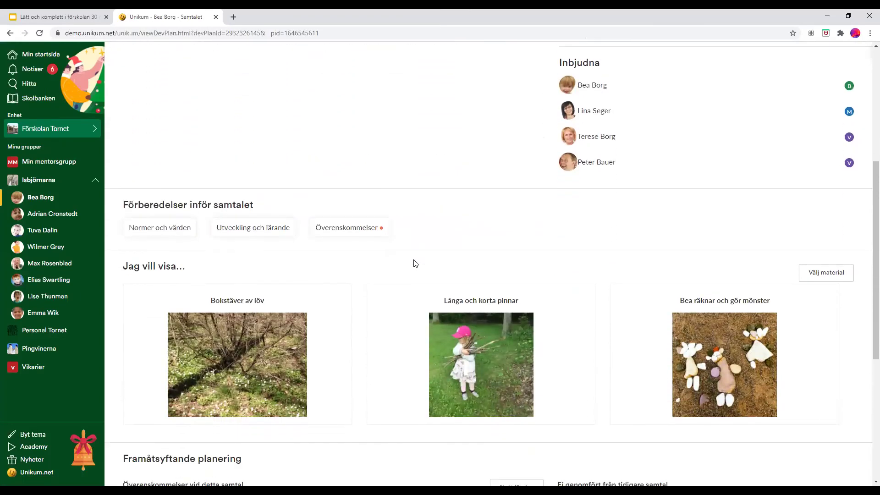
scroll(415, 263, "down", 2)
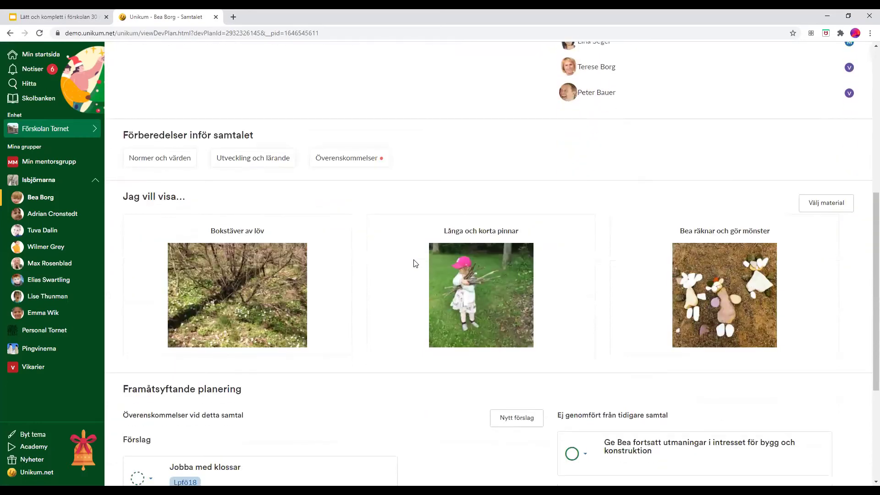
scroll(414, 264, "down", 1)
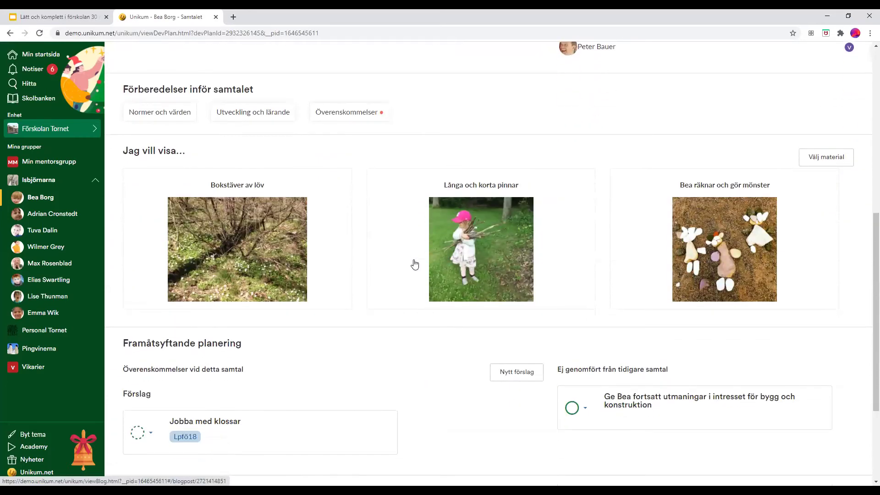
left_click(827, 158)
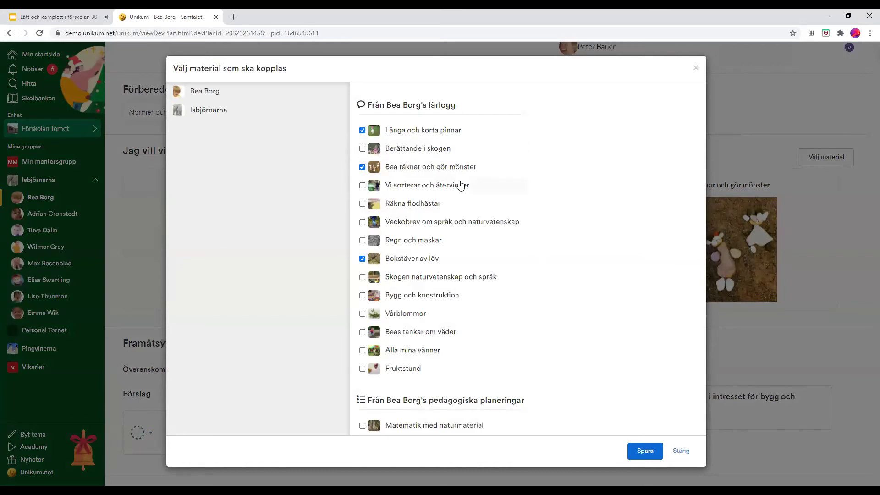
left_click(399, 158)
left_click(454, 426)
left_click(647, 451)
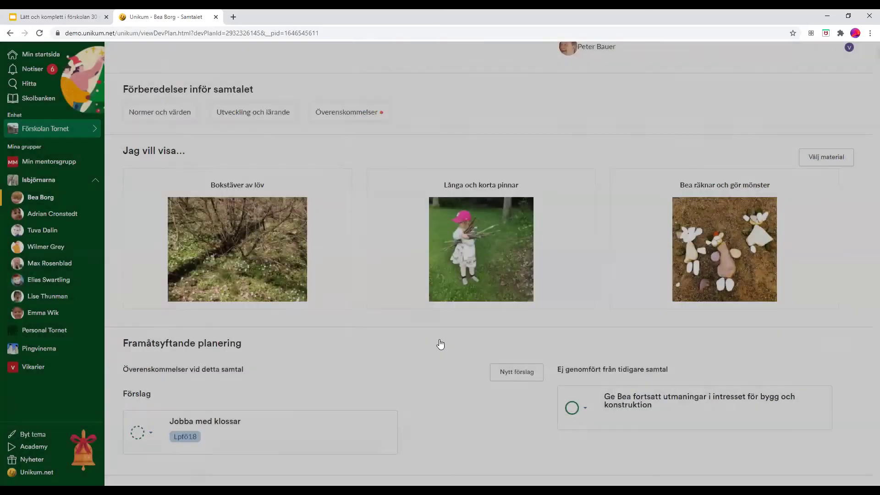
- Add and save a new note reading 'Hej hej' under Noteringar
scroll(359, 143, "down", 2)
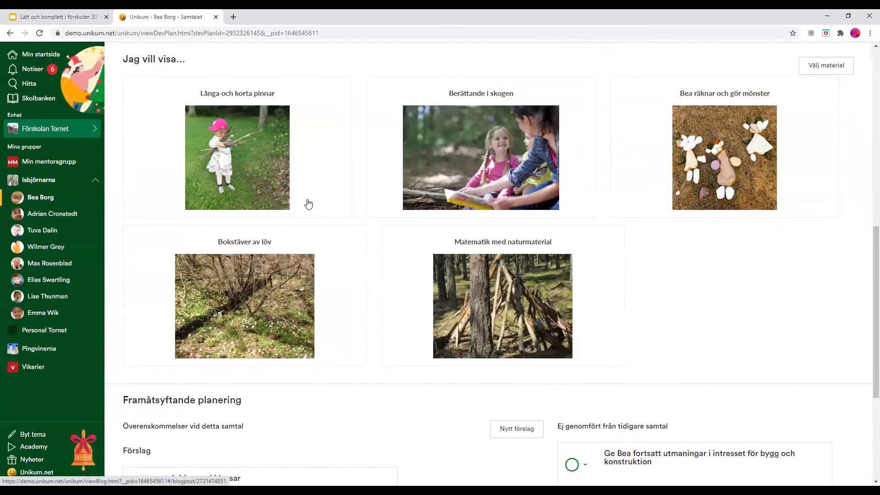
scroll(316, 215, "down", 2)
scroll(320, 226, "down", 1)
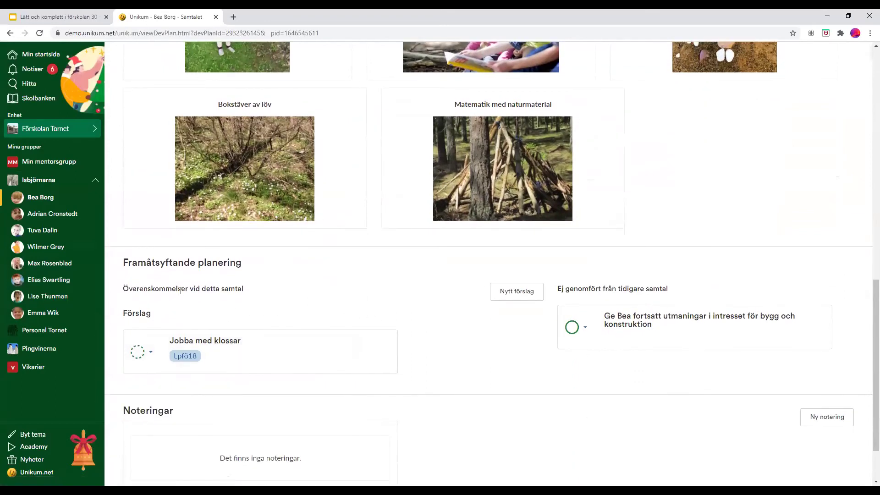
scroll(184, 293, "down", 1)
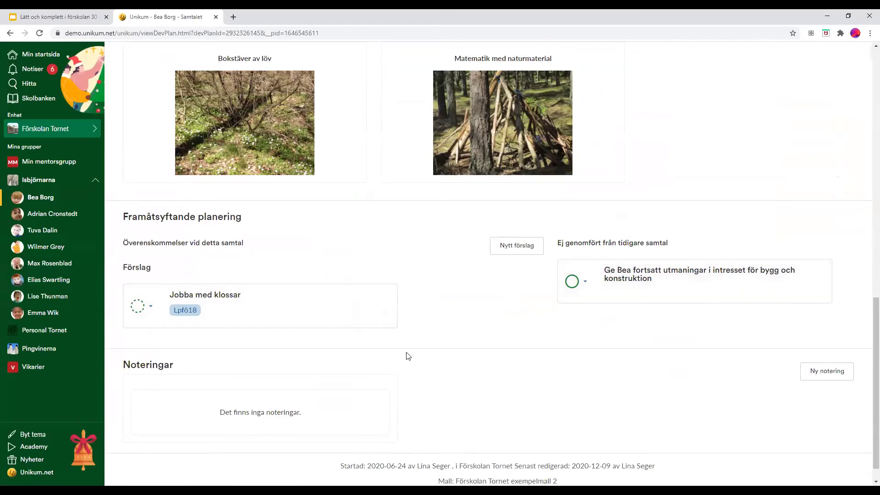
scroll(595, 348, "down", 1)
left_click(827, 347)
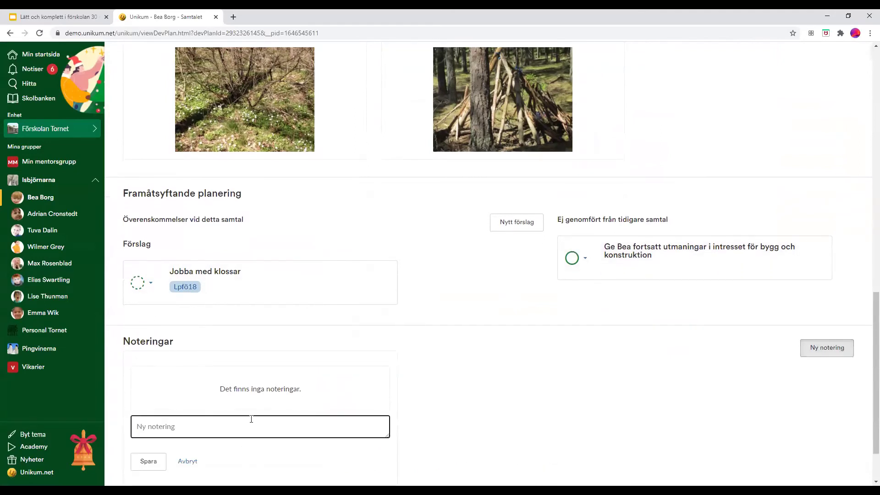
scroll(254, 419, "down", 1)
type("Hej hej")
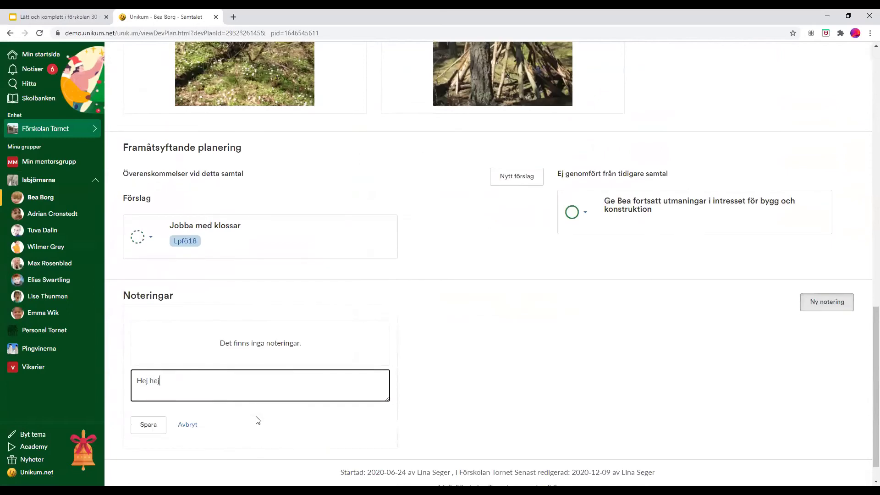
left_click(149, 418)
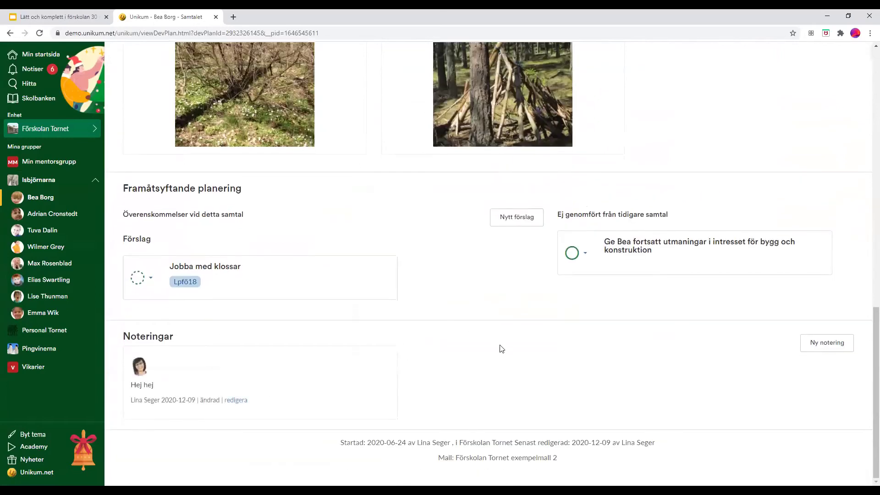
- Return to the Google Slides webinar deck in the browser
scroll(412, 384, "up", 5)
scroll(388, 390, "up", 9)
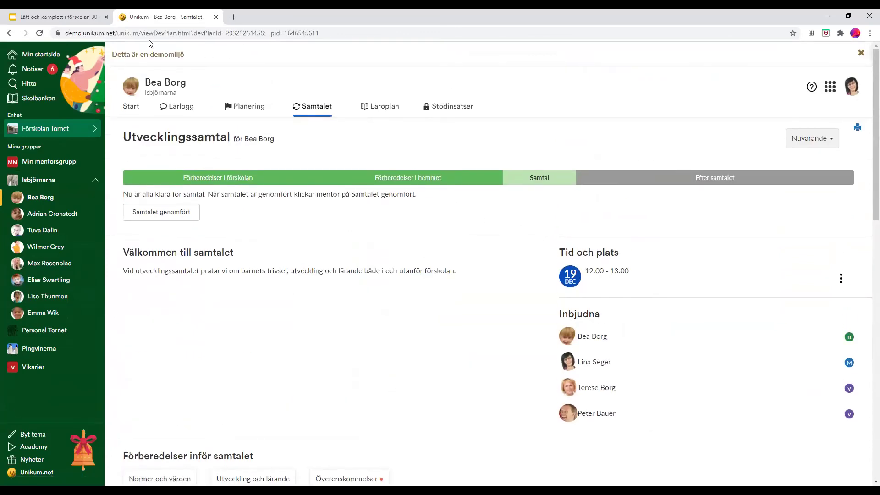
left_click(57, 16)
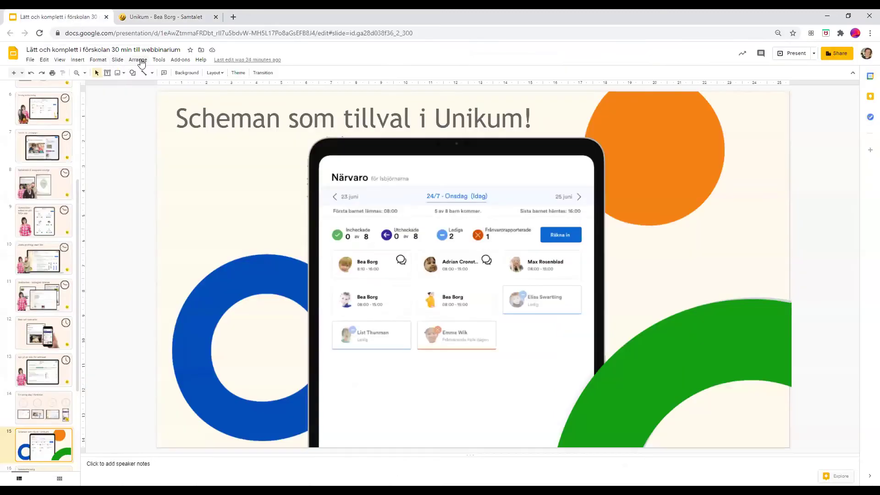
- Start the full-screen slideshow via View > Present and advance to the Sammanfattning slide
left_click(61, 64)
left_click(73, 85)
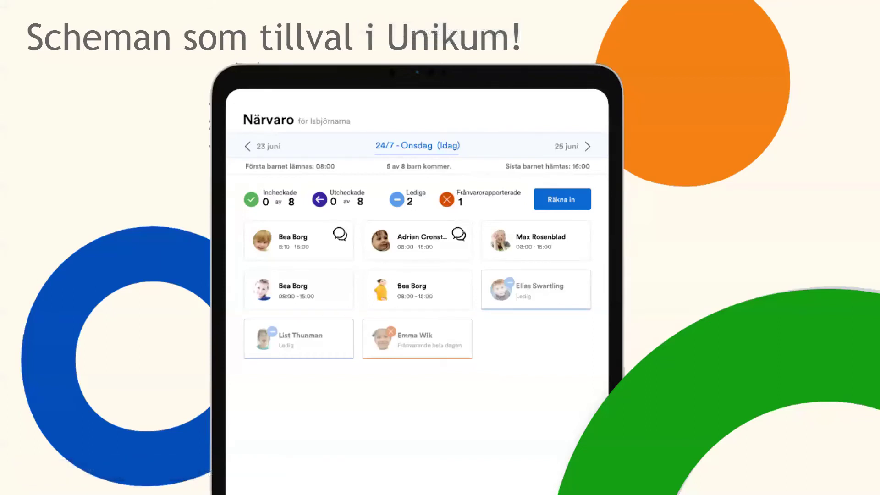
key("Right")
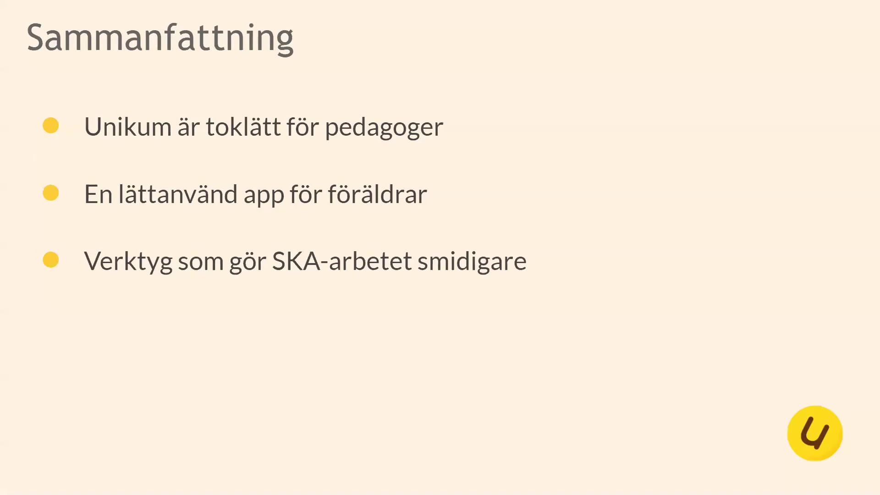
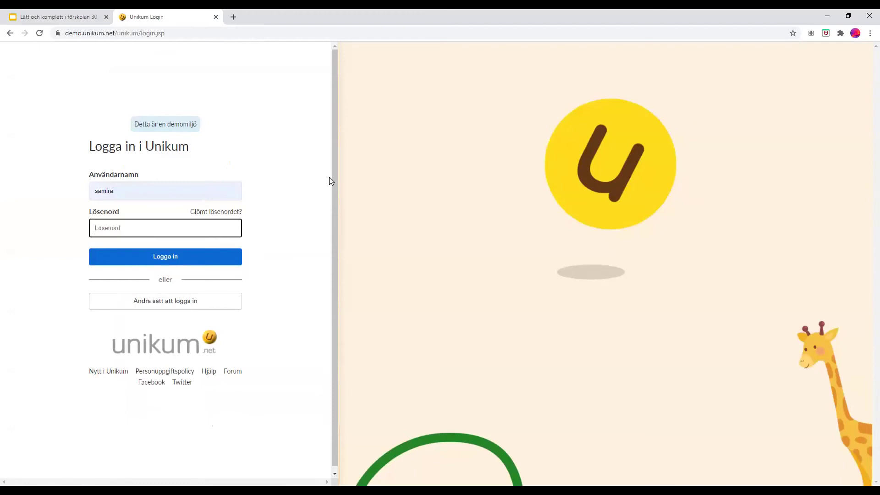
- Enter the account password in Lösenord and sign in to Unikum
key("Return")
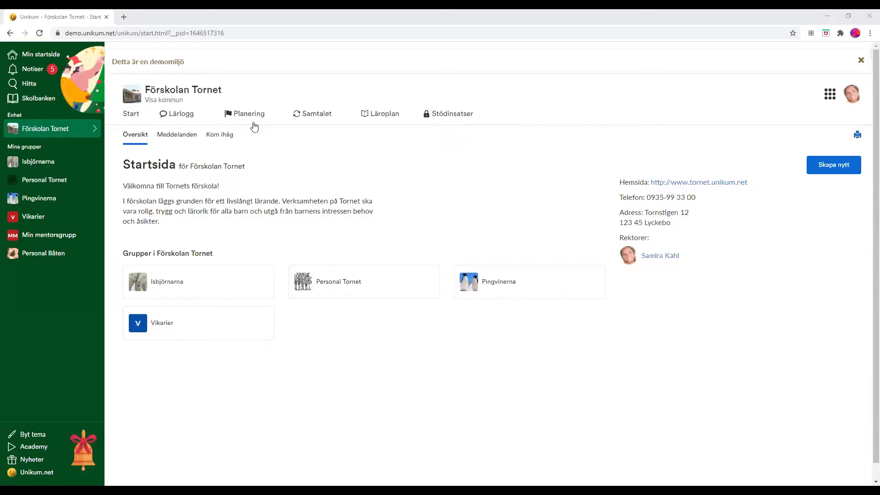
- Browse Förskolan Tornet's planning and curriculum areas, then the Isbjörnarna and Personal Båten groups
left_click(251, 118)
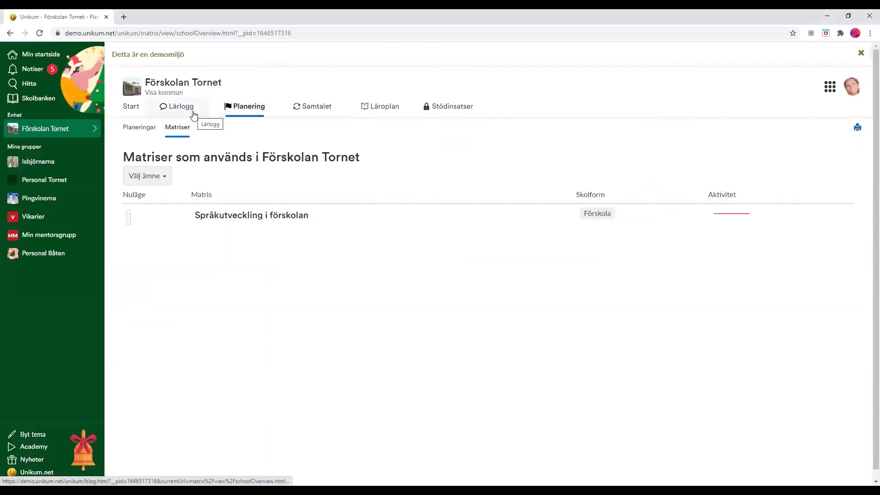
left_click(378, 108)
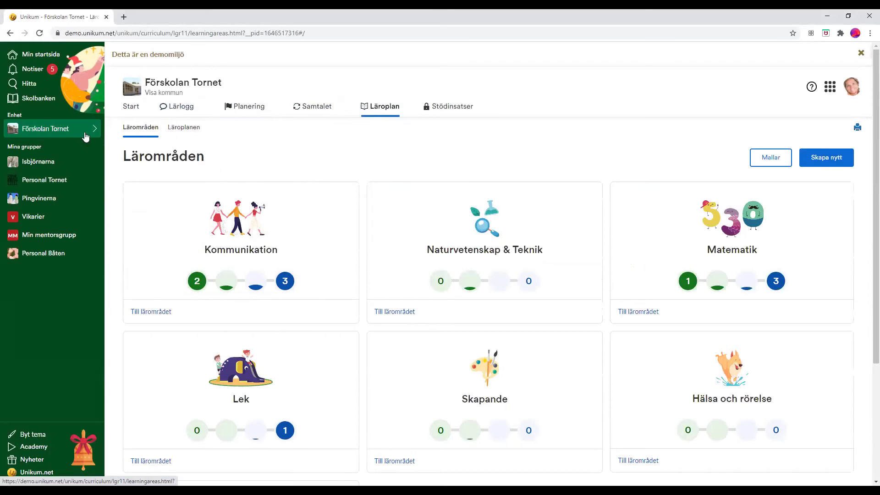
left_click(58, 161)
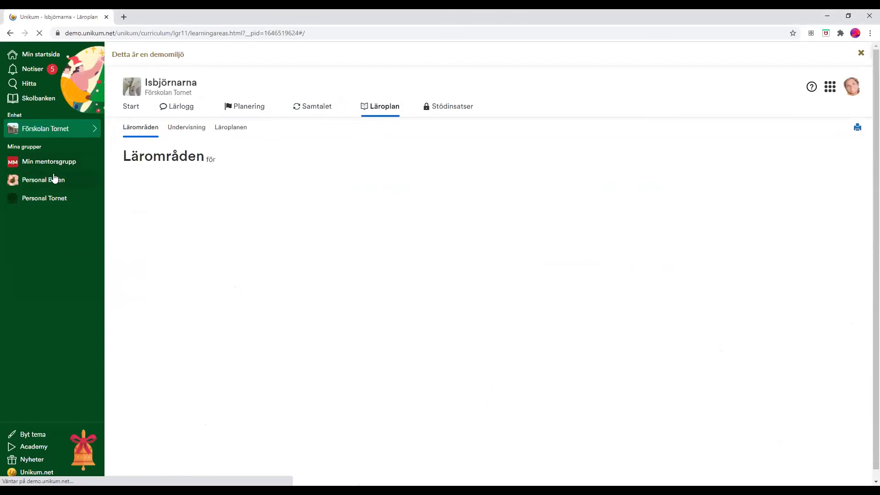
left_click(60, 183)
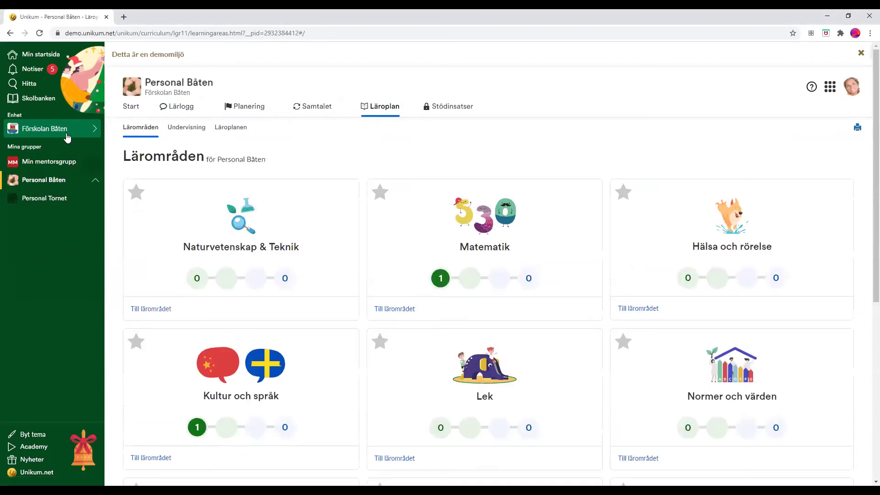
- Switch to Förskolan Båten and open the Jollen group's Läroplan Undervisning overview
left_click(64, 132)
left_click(67, 137)
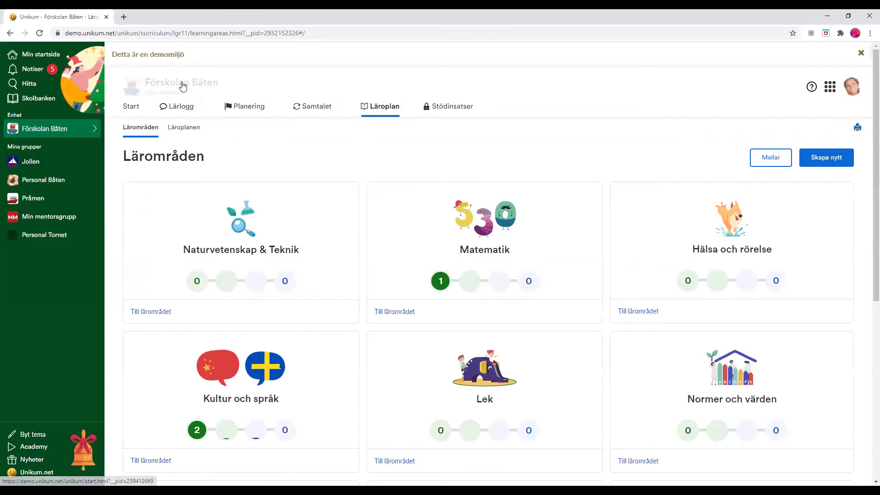
left_click(183, 83)
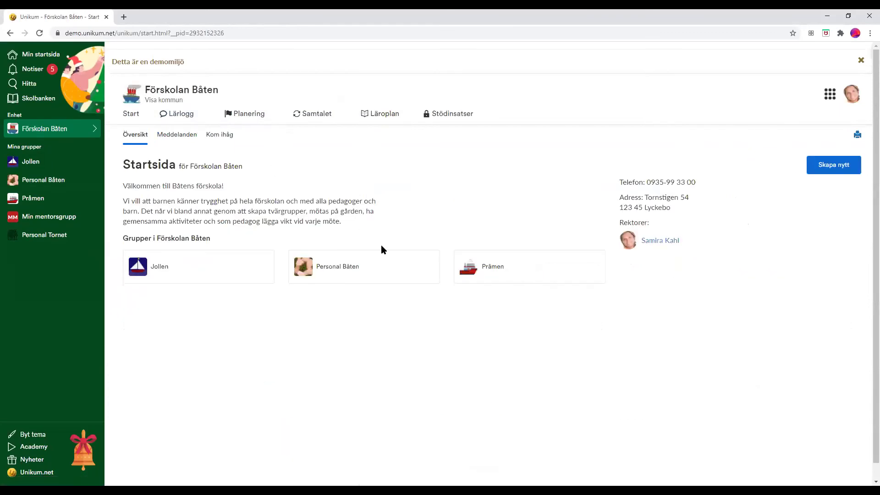
left_click(198, 267)
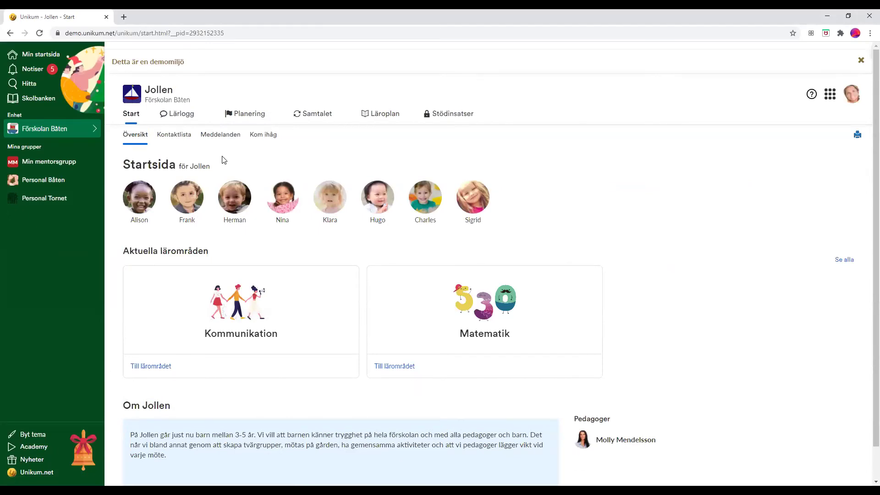
left_click(392, 116)
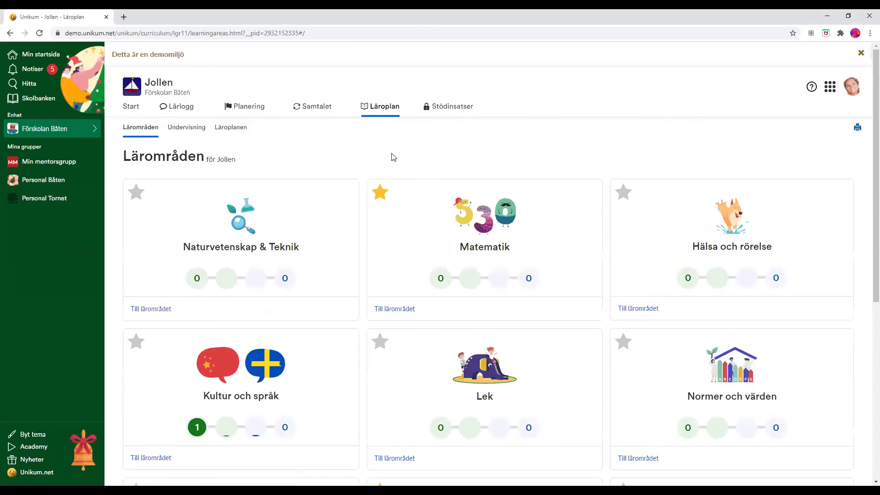
scroll(299, 275, "down", 6)
scroll(426, 246, "up", 6)
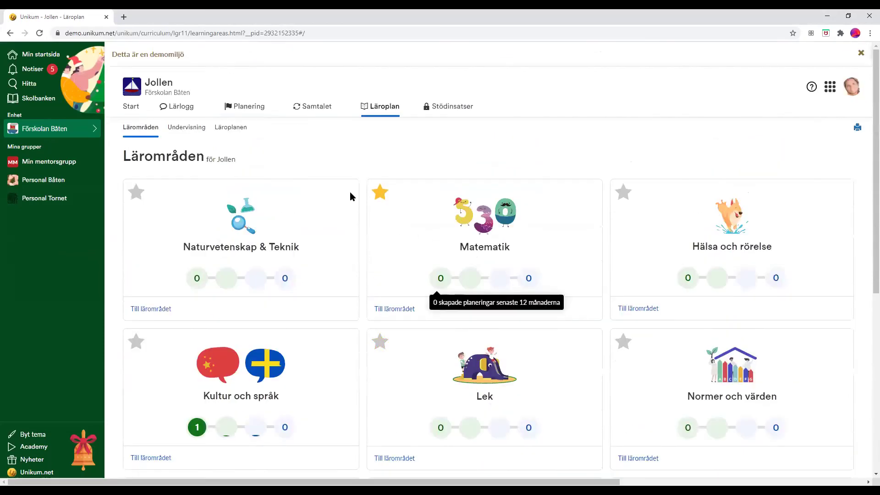
left_click(192, 131)
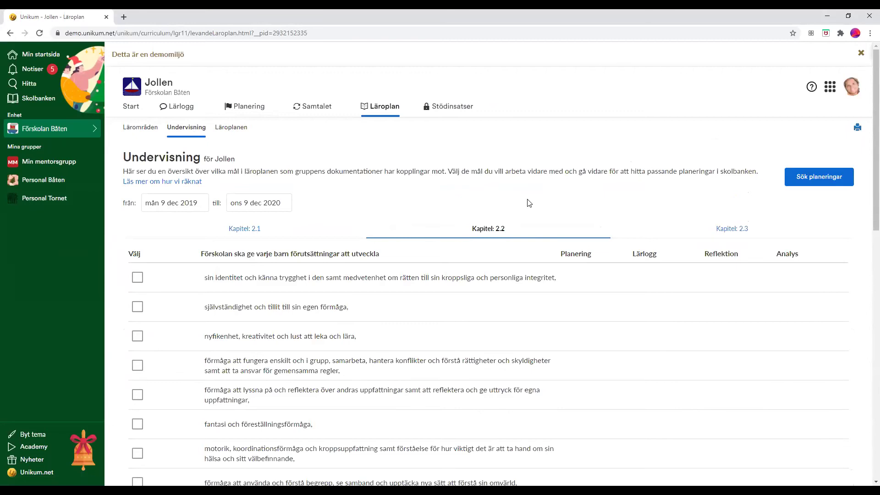
scroll(529, 203, "down", 3)
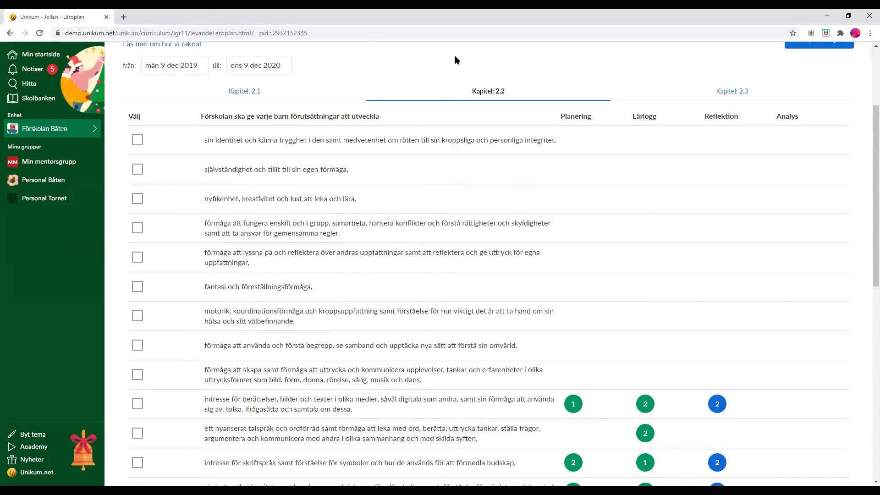
scroll(447, 133, "up", 3)
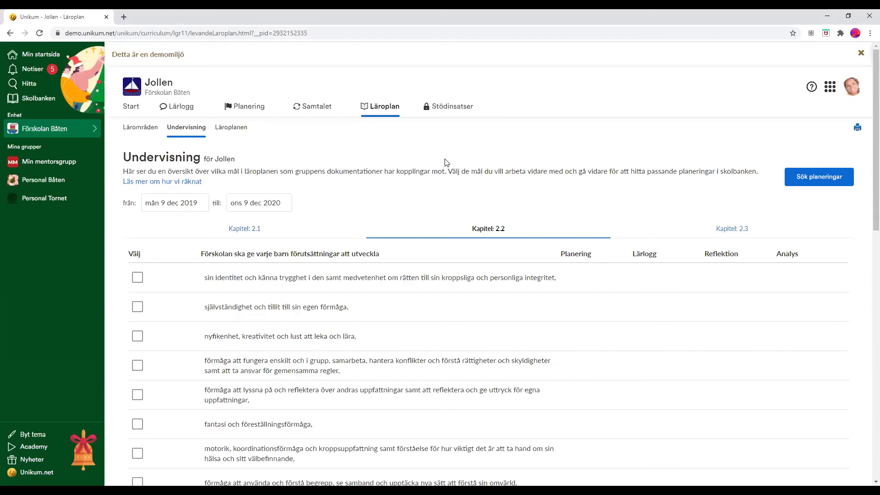
- Look through the personal start page, personal messages, and the Personal Båten and Tornet groups
left_click(42, 56)
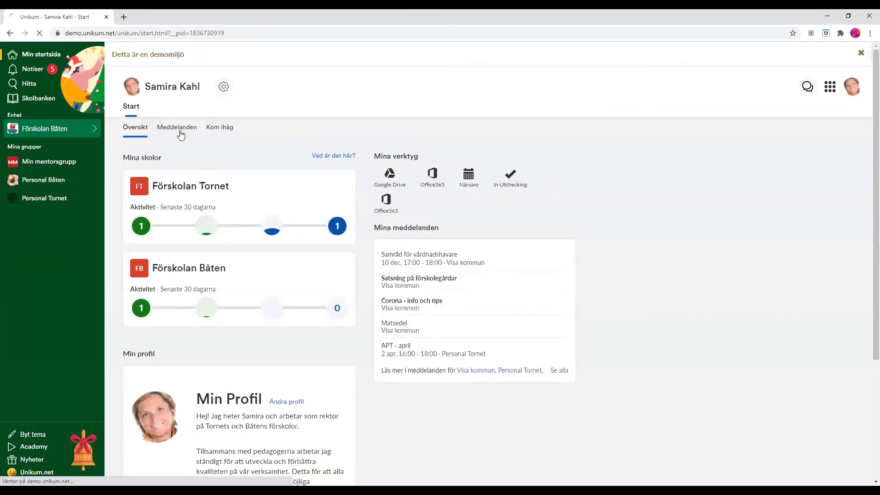
left_click(181, 131)
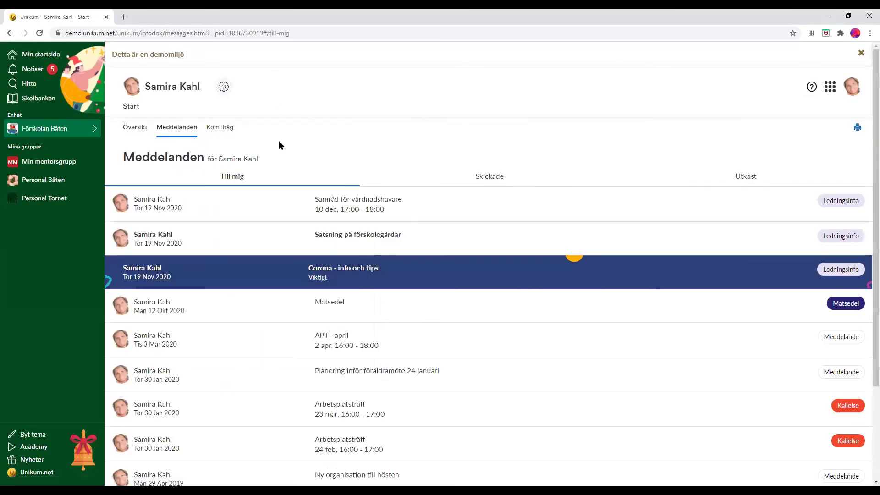
left_click(56, 182)
left_click(48, 199)
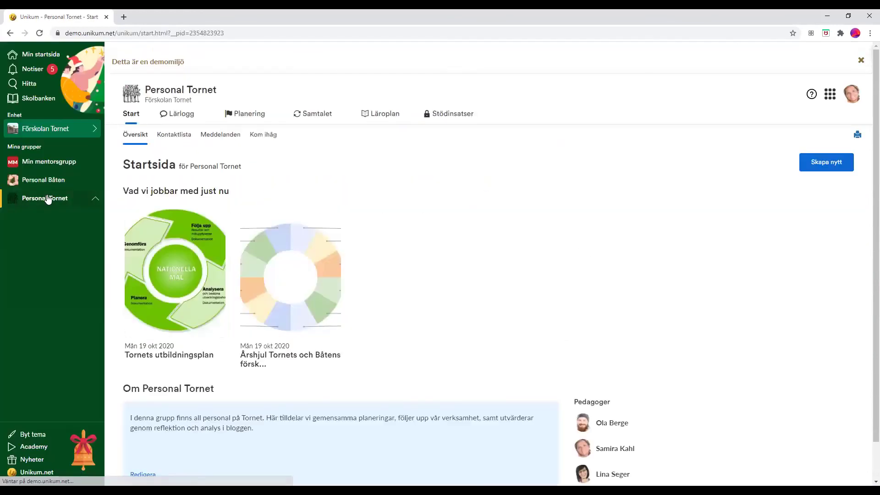
left_click(54, 182)
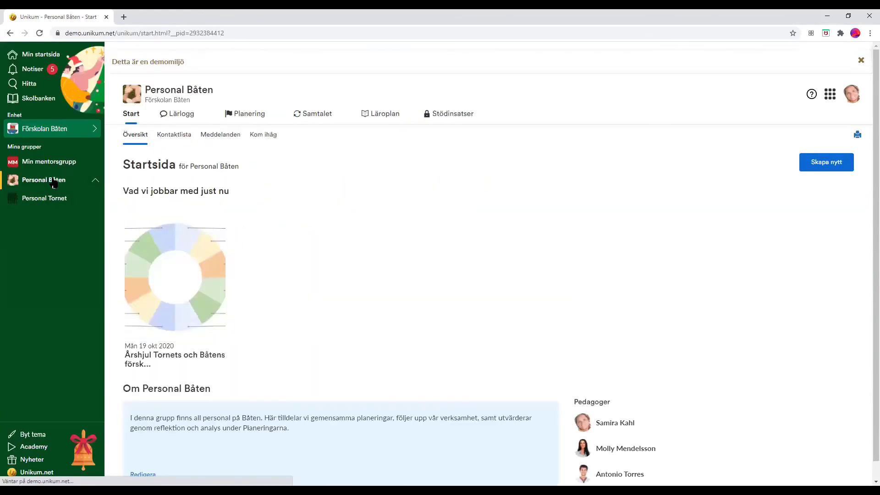
- Switch the unit to Förskolan Tornet and start a new message under Meddelanden
left_click(55, 129)
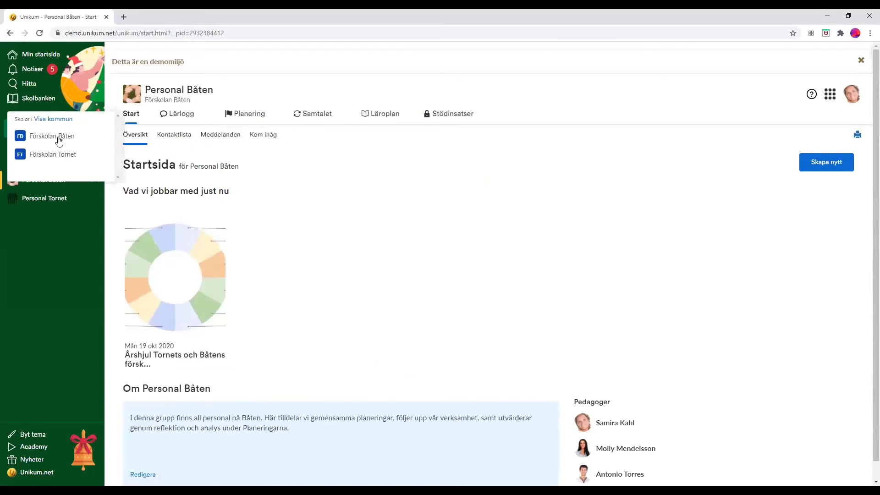
left_click(61, 156)
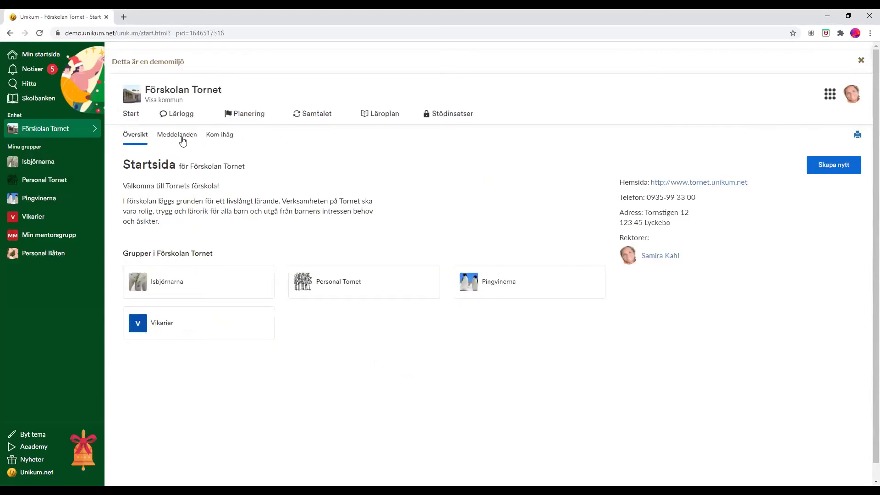
left_click(180, 141)
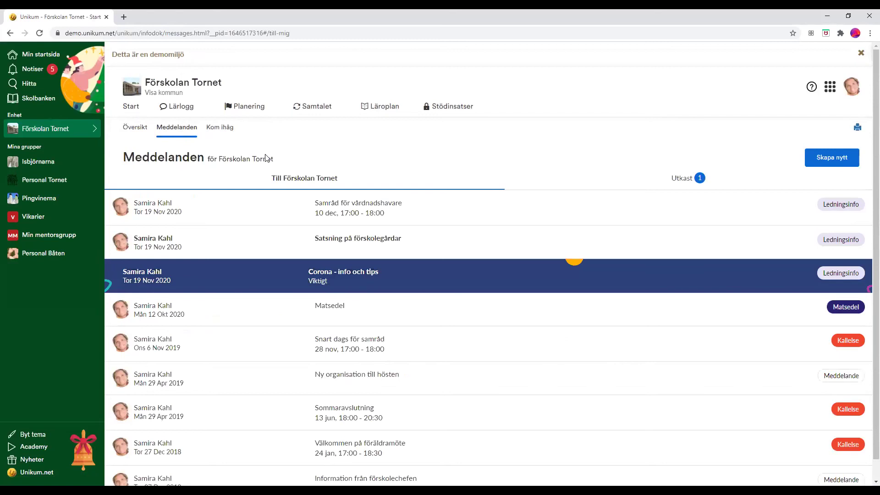
left_click(831, 157)
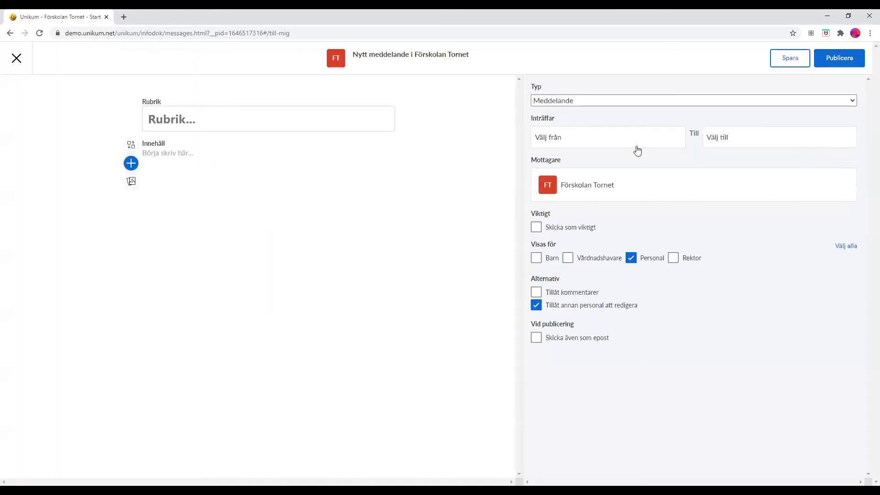
- Title the message 'Utflykt', set Typ to Utflykt, dated 16 December 2020, all day
type("Utflyt")
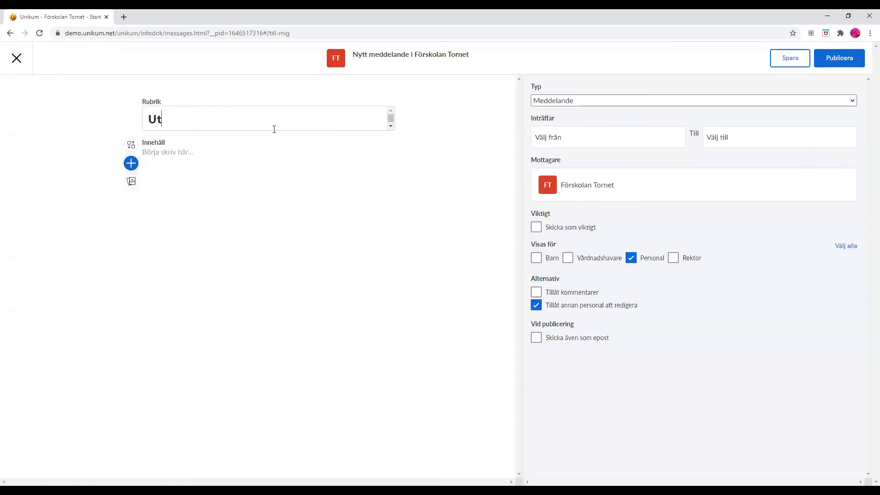
key("BackSpace")
type("kt")
left_click(624, 100)
left_click(589, 125)
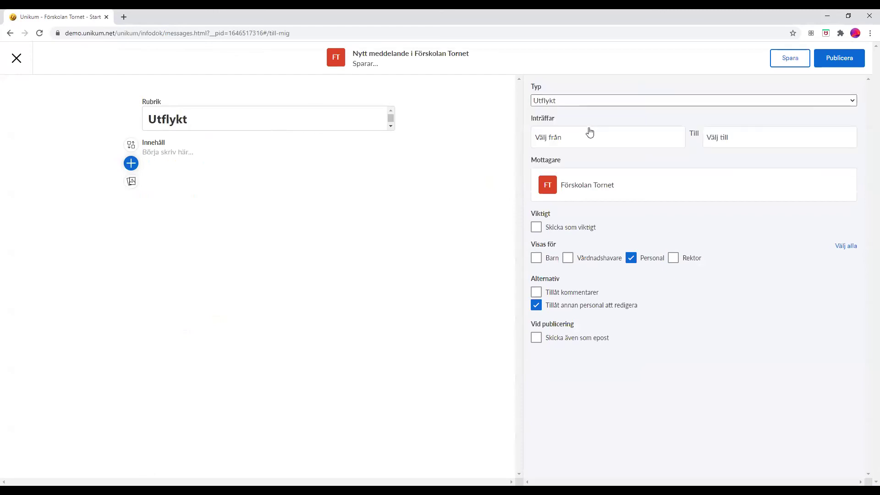
left_click(590, 133)
left_click(594, 206)
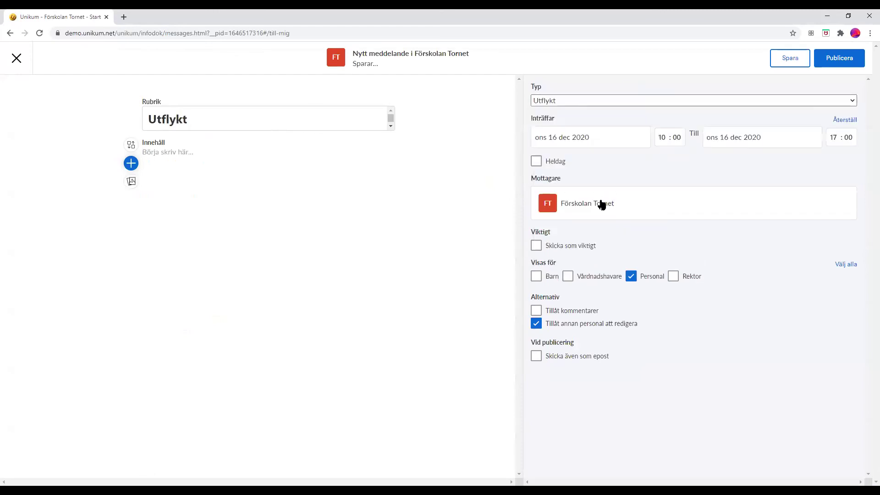
left_click(537, 161)
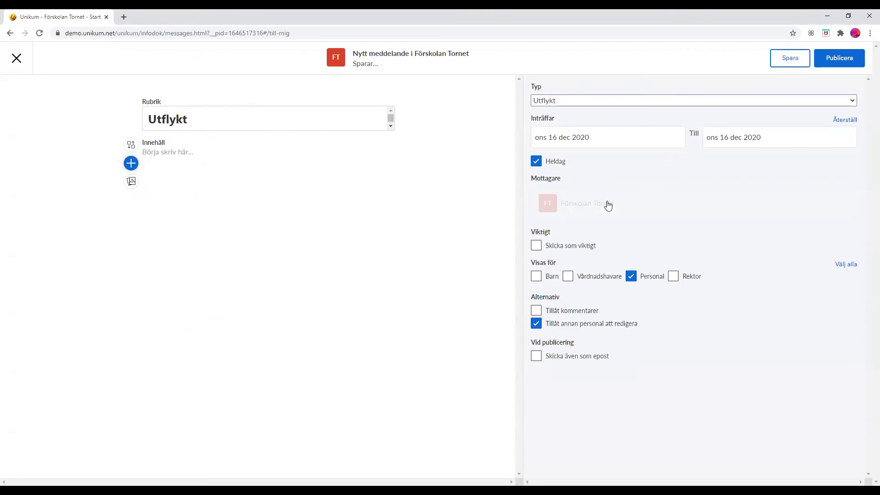
- Add three people from Förskolan Båten's Jollen group as recipients
left_click(609, 206)
left_click(541, 305)
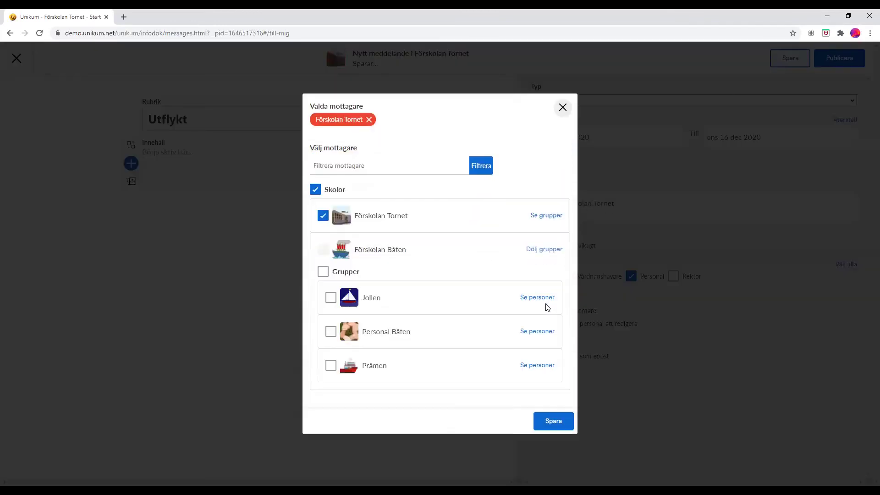
left_click(532, 299)
left_click(330, 304)
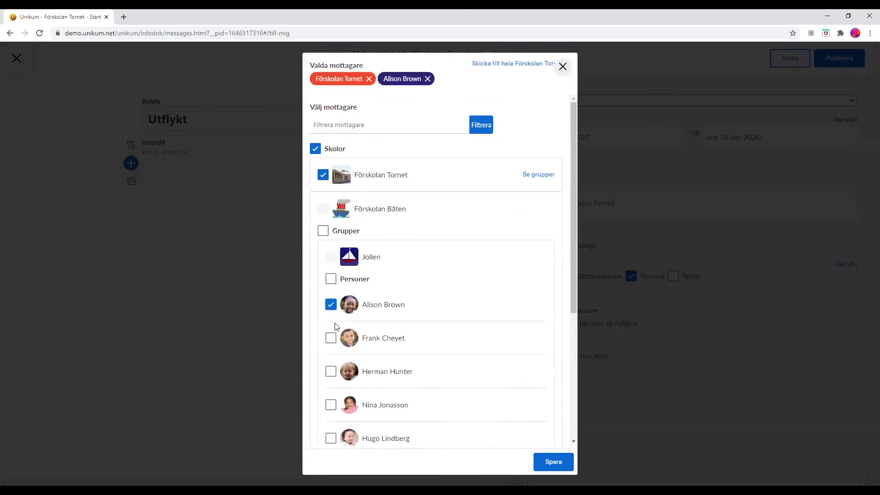
left_click(331, 338)
left_click(330, 371)
left_click(556, 461)
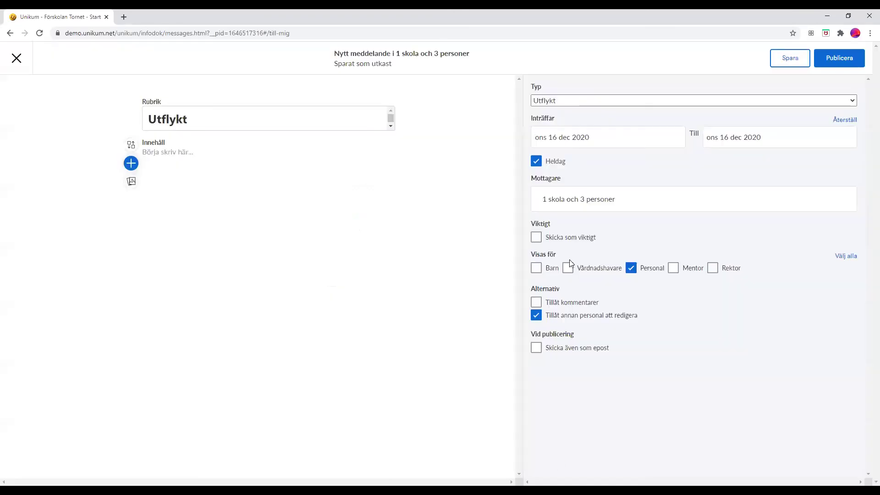
- Mark the message important, allow comments, then publish and send it
left_click(536, 237)
left_click(537, 305)
left_click(828, 61)
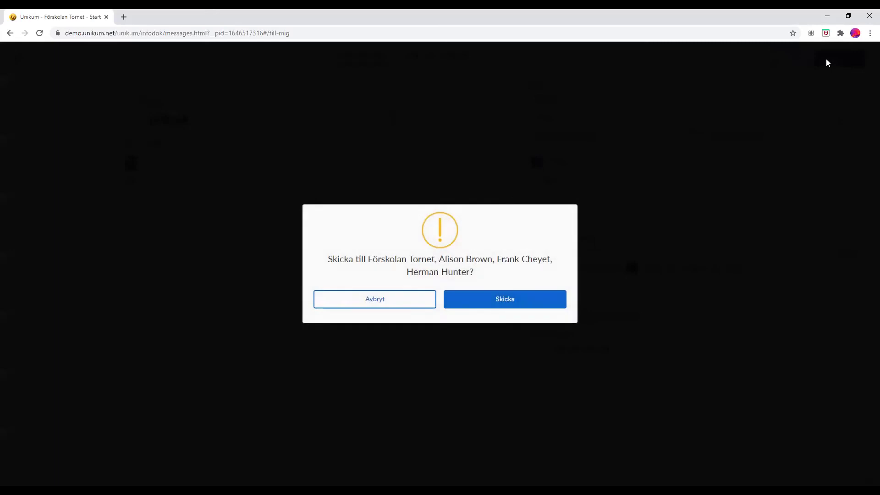
left_click(525, 293)
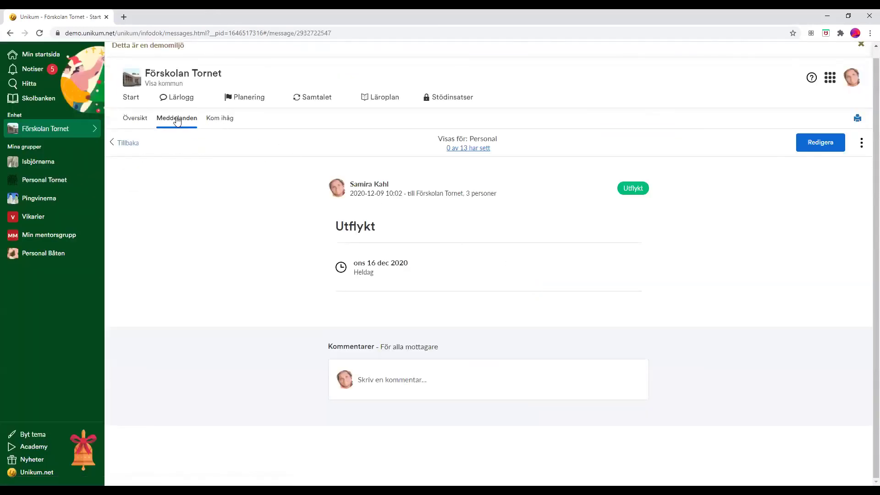
- Open the Isbjörnarna group's Kontaktlista and scroll through its children, guardians and teachers
left_click(52, 158)
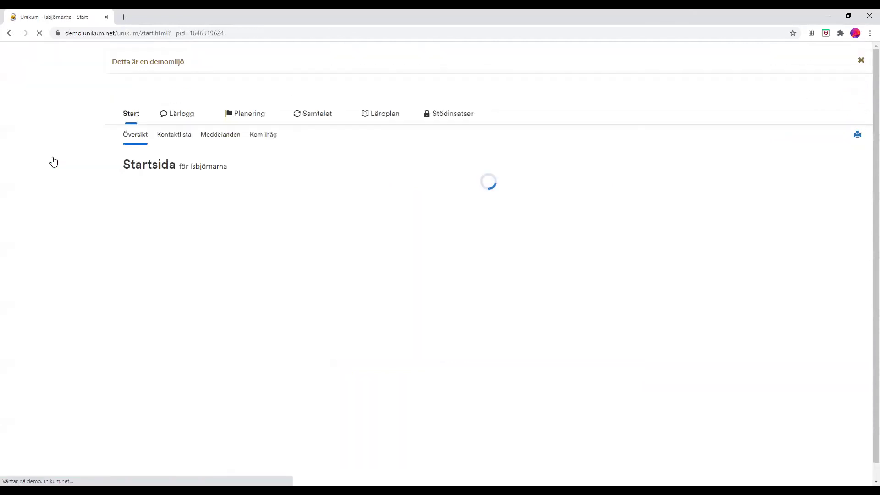
left_click(180, 139)
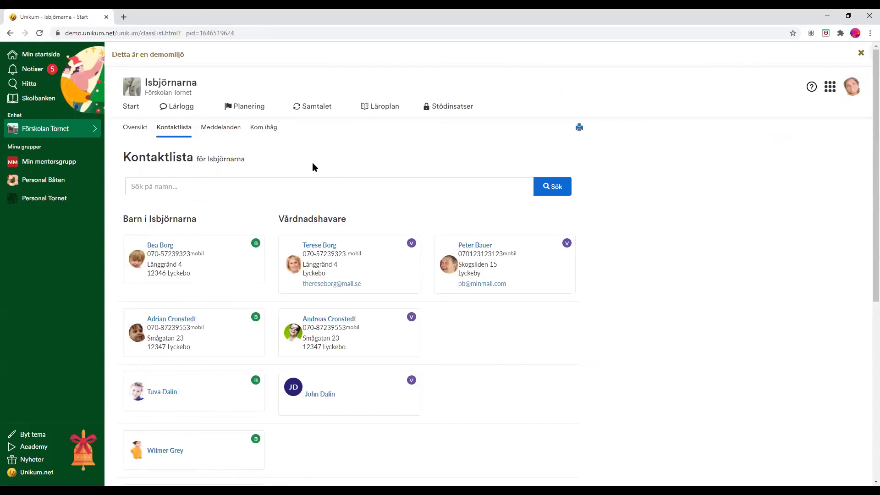
scroll(312, 162, "down", 1)
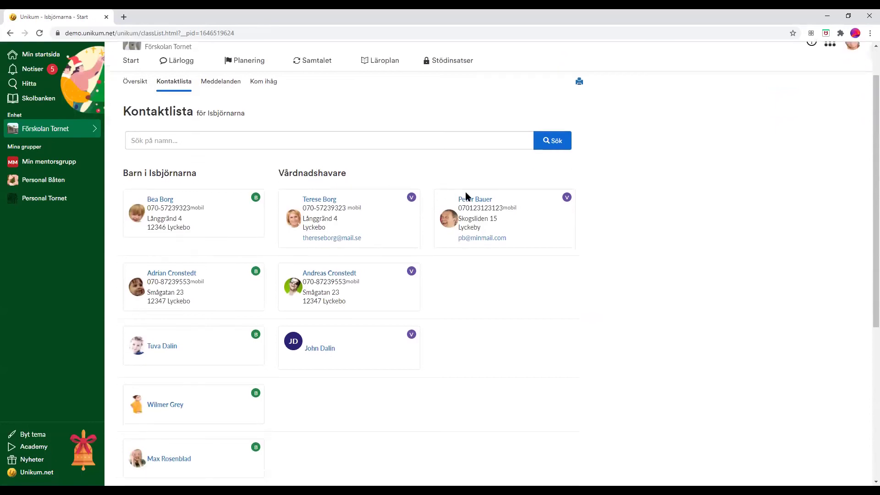
scroll(296, 174, "down", 6)
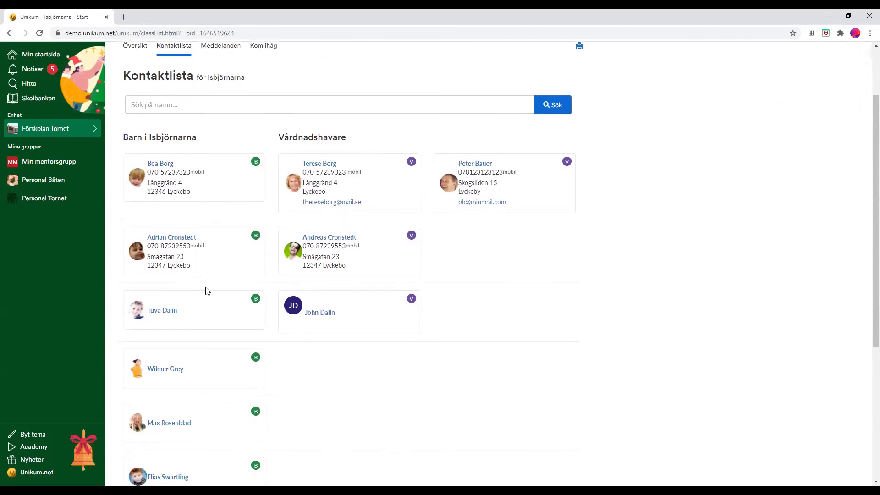
scroll(161, 242, "up", 5)
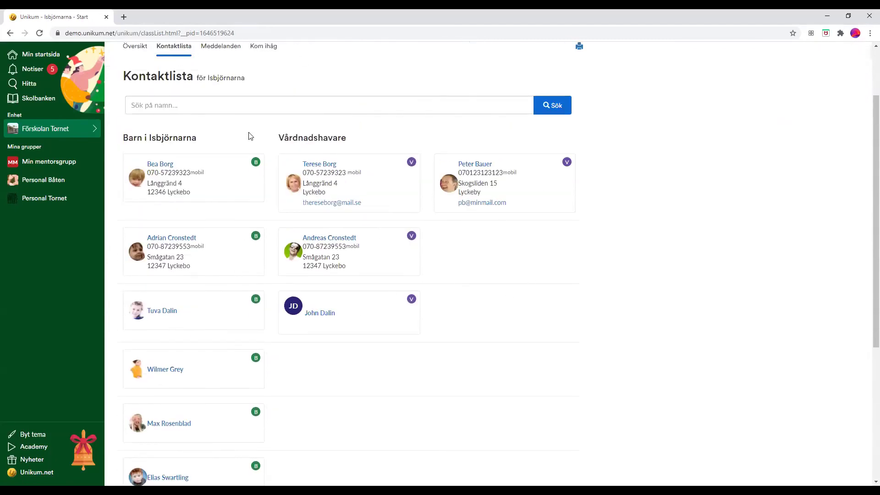
scroll(326, 186, "up", 2)
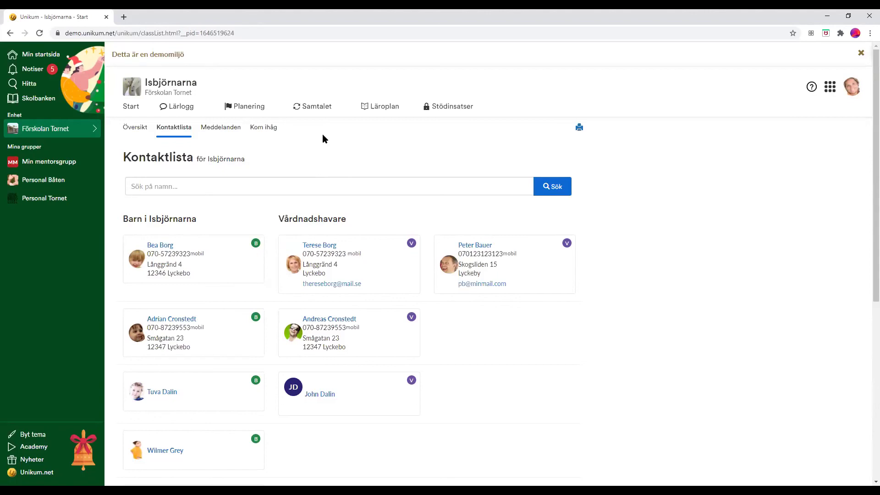
- Open the first child's start page from the Isbjörnarna contact list
left_click(158, 247)
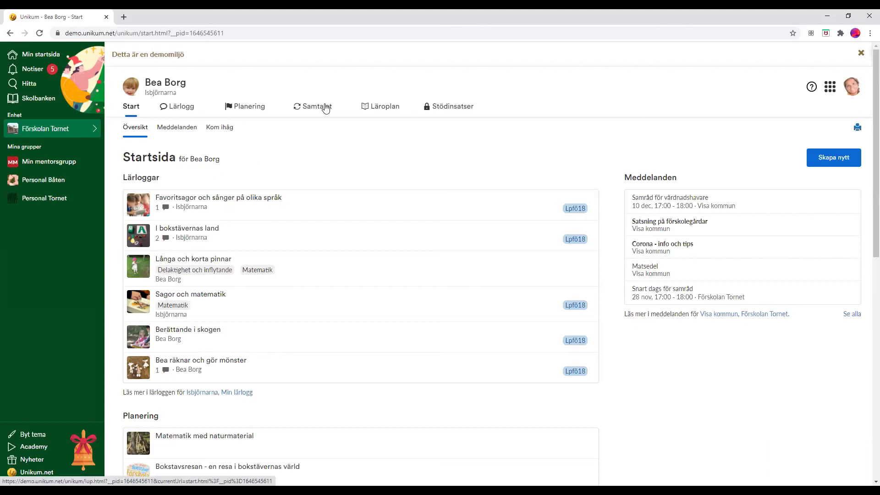
- Show the child's Stödinsatser overview of notes, adaptations and special support
left_click(469, 116)
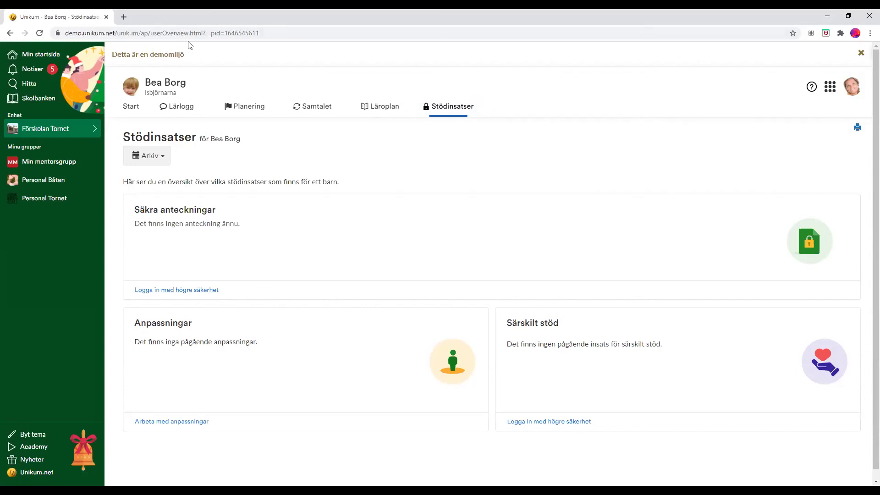
- In a new tab, search 'scheman i unikum förskola' and open the 'Tokenkelt hantera barnens schematider i Unikum' article
left_click(124, 16)
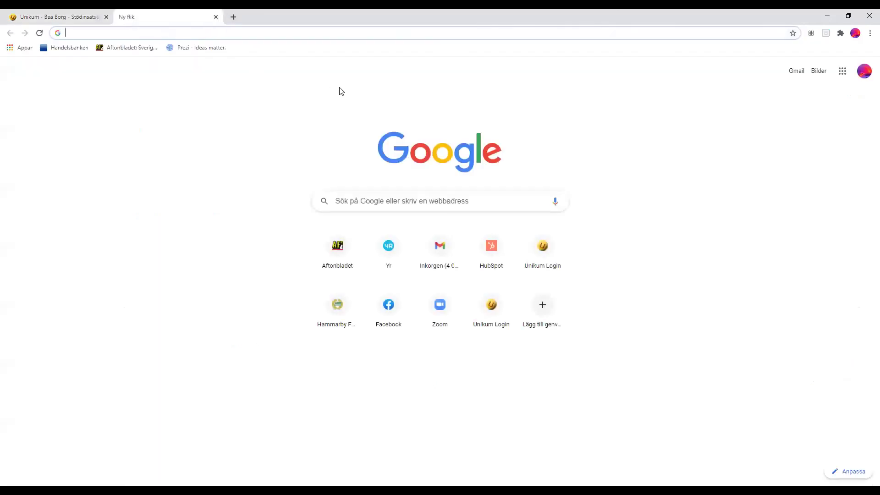
type("unikyu")
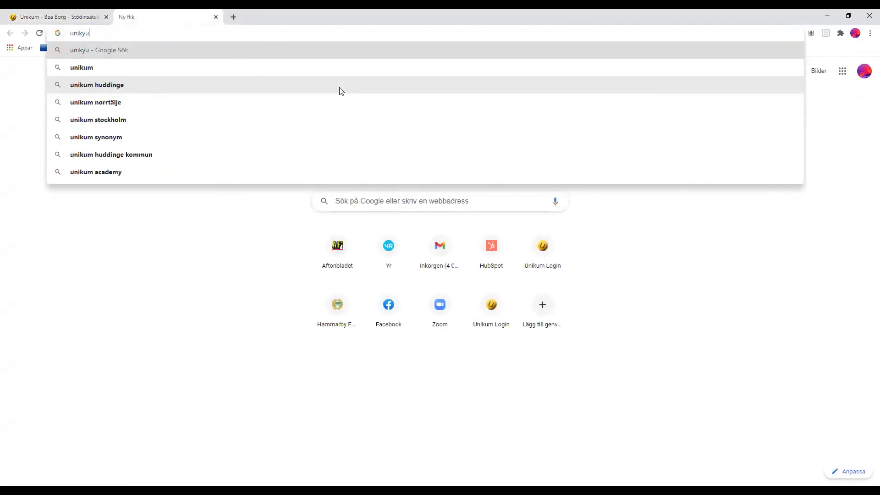
key("BackSpace")
key("BackSpace")
type("um.net/")
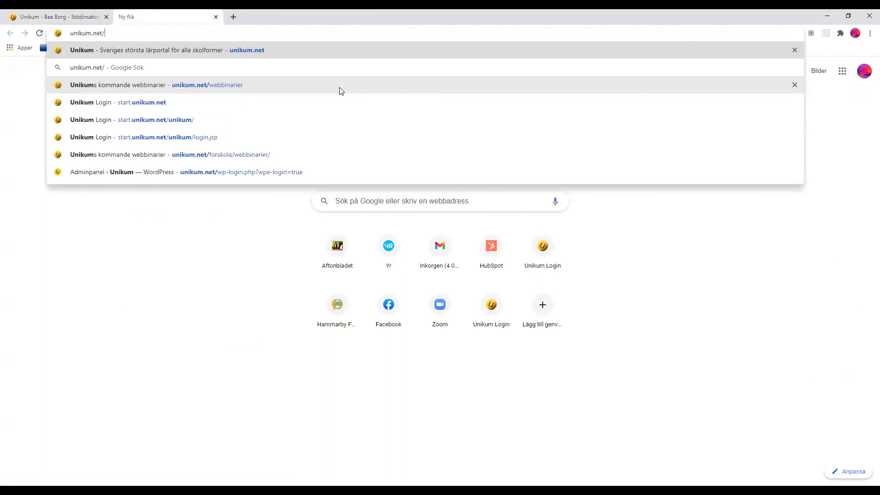
type("schem")
key("BackSpace")
key("BackSpace")
key("BackSpace")
key("BackSpace")
key("BackSpace")
key("ctrl+a")
type("scheman i unikum förskola")
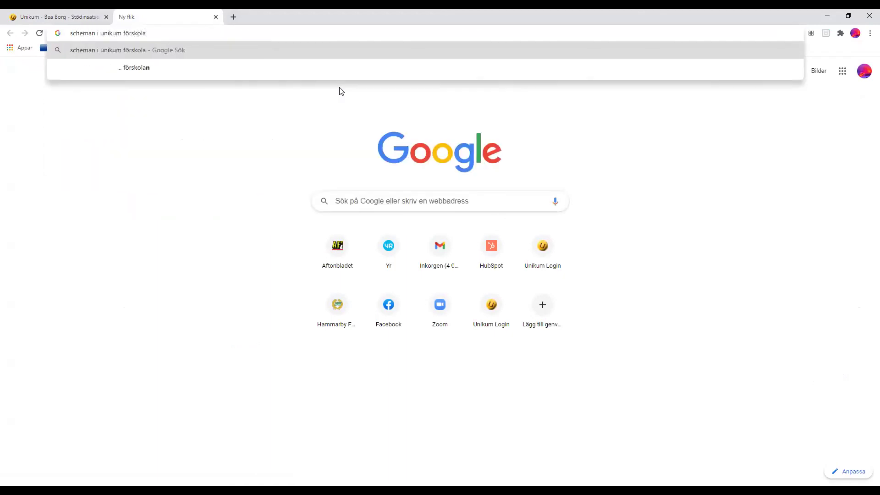
key("Return")
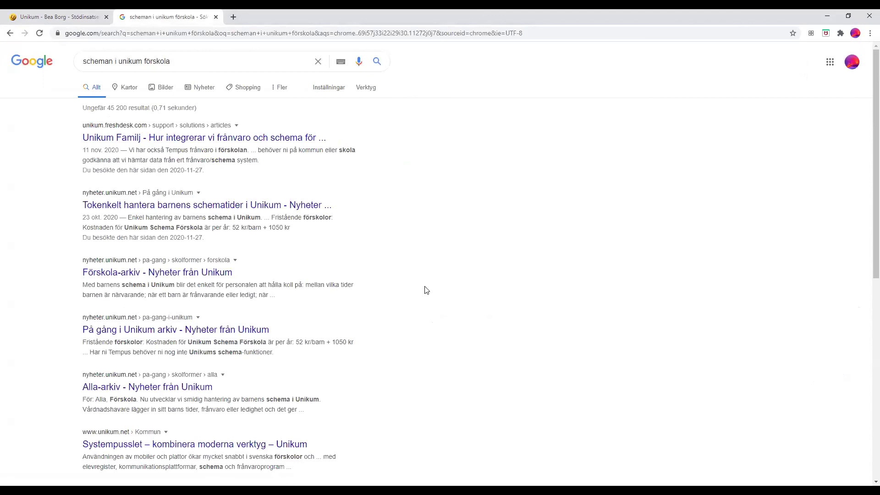
left_click(255, 207)
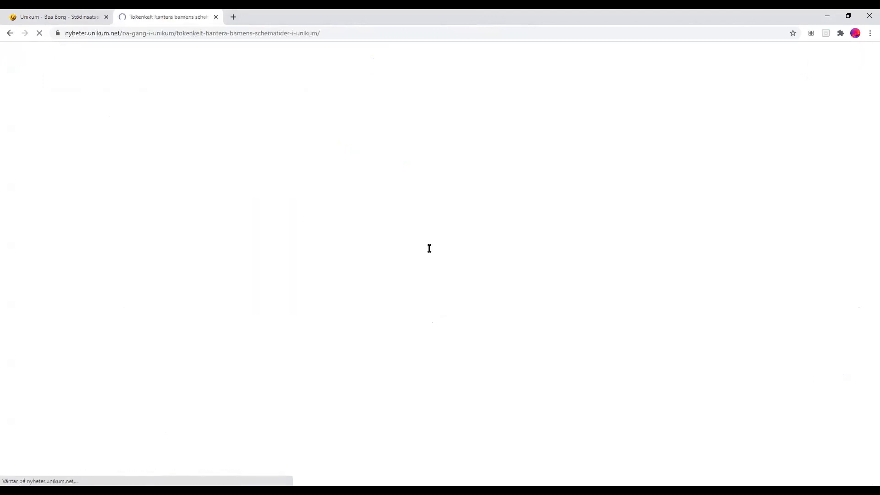
- Read through the schedule-times article, then return to the Unikum Stödinsatser tab
scroll(399, 251, "down", 3)
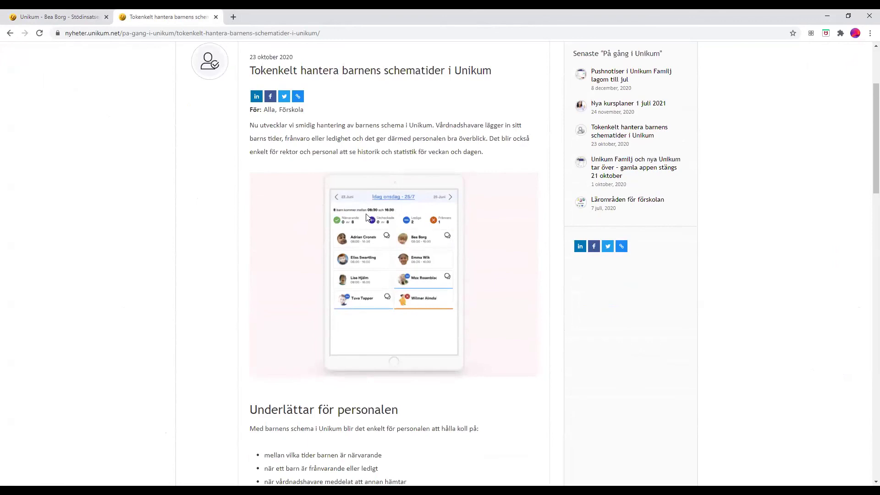
scroll(366, 286, "up", 1)
scroll(365, 287, "down", 6)
scroll(395, 236, "up", 4)
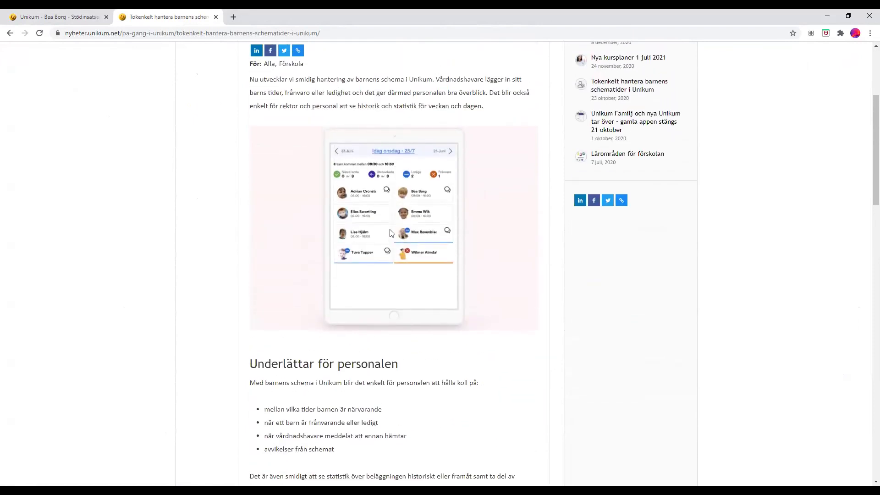
scroll(392, 233, "down", 8)
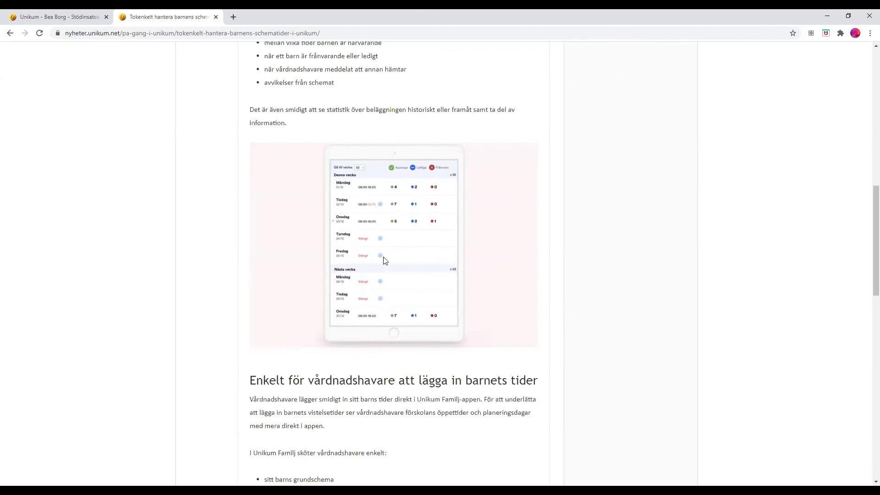
scroll(384, 259, "down", 3)
scroll(384, 260, "down", 2)
scroll(310, 309, "up", 3)
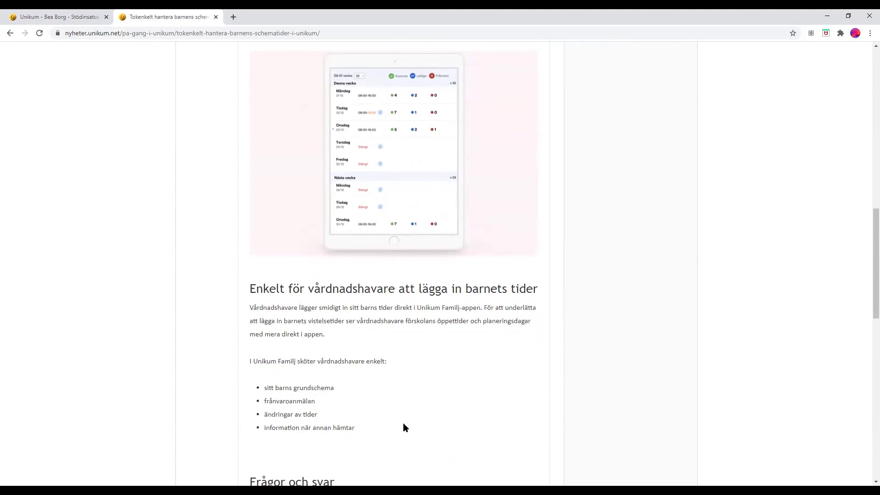
scroll(403, 423, "up", 4)
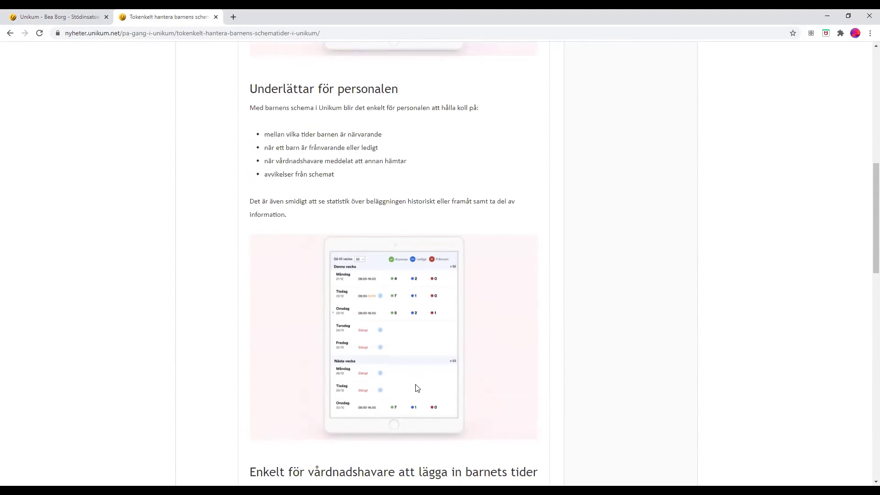
scroll(417, 388, "up", 1)
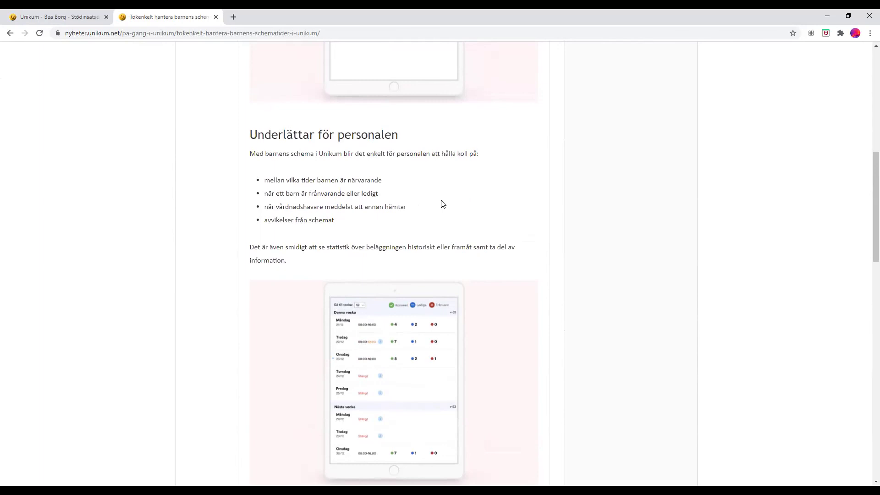
scroll(426, 186, "up", 1)
scroll(426, 185, "up", 2)
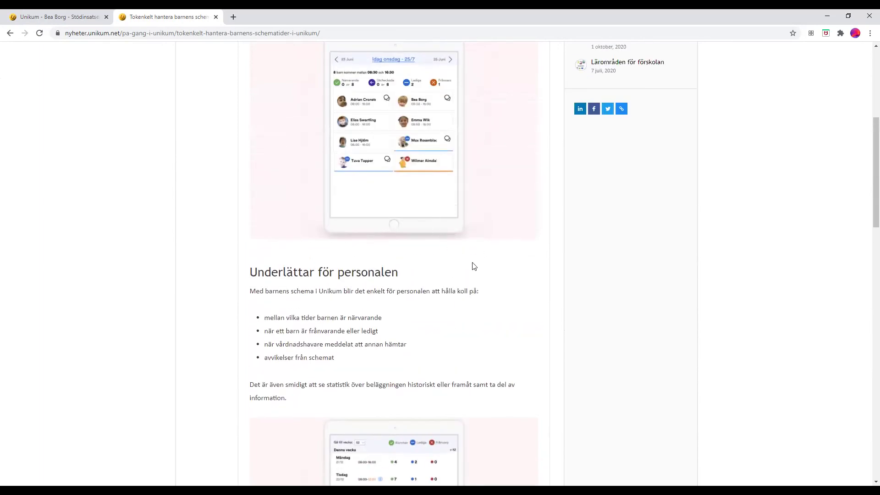
scroll(474, 266, "up", 6)
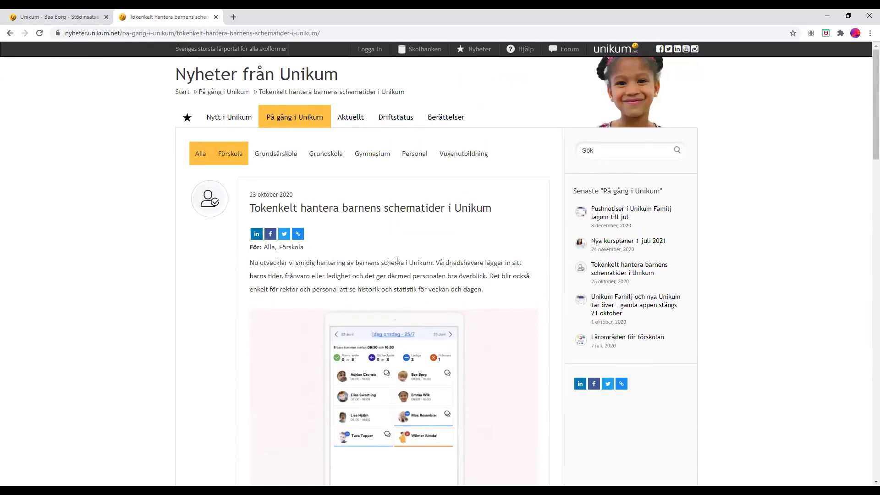
scroll(397, 260, "down", 4)
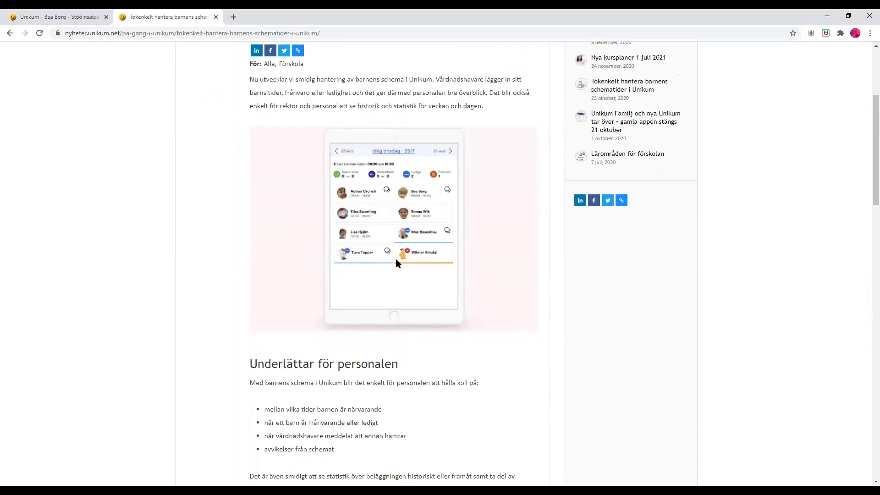
scroll(396, 263, "down", 2)
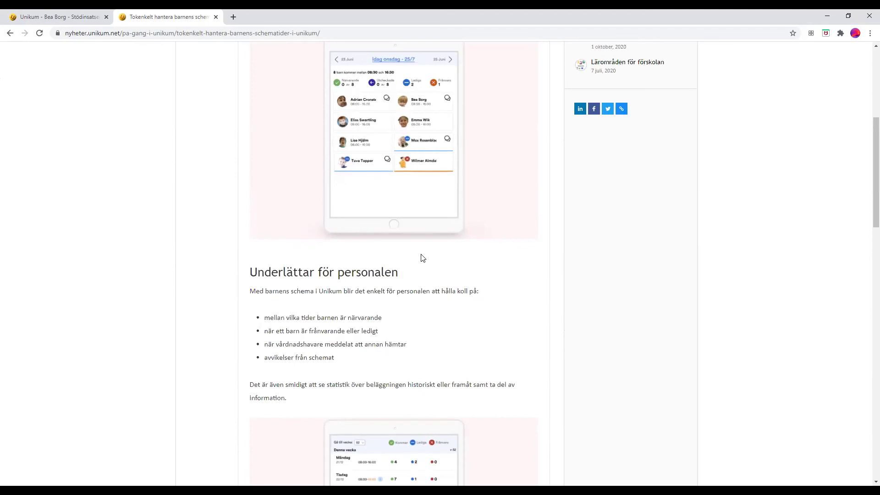
left_click(54, 13)
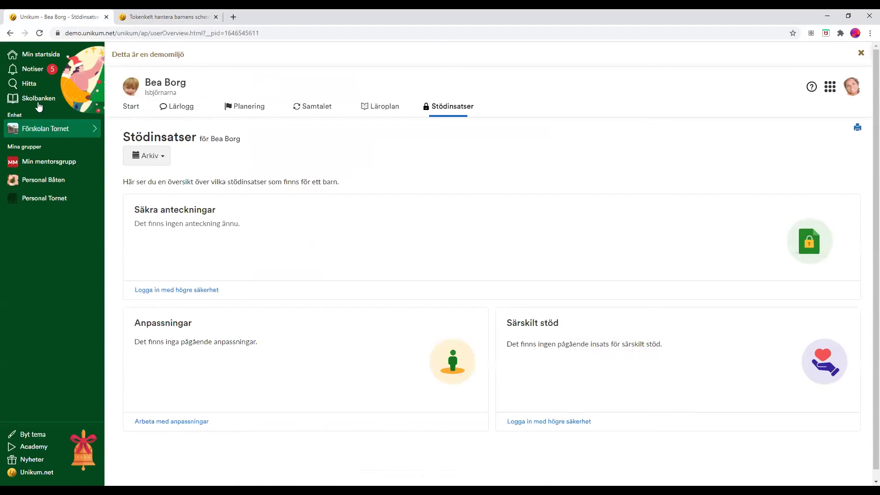
- Return to the schedule article tab and scroll up toward its intro
left_click(142, 14)
scroll(381, 255, "up", 2)
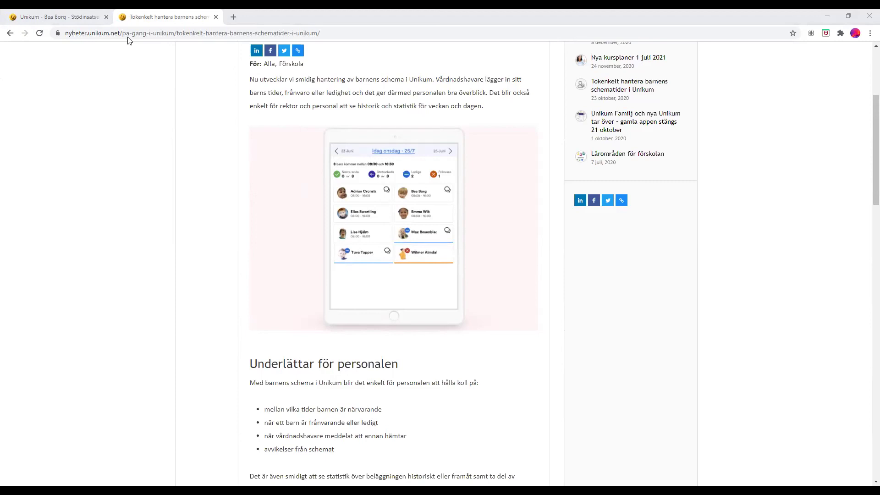
- Return to the Unikum demo tab showing the child's Stödinsatser overview
left_click(59, 17)
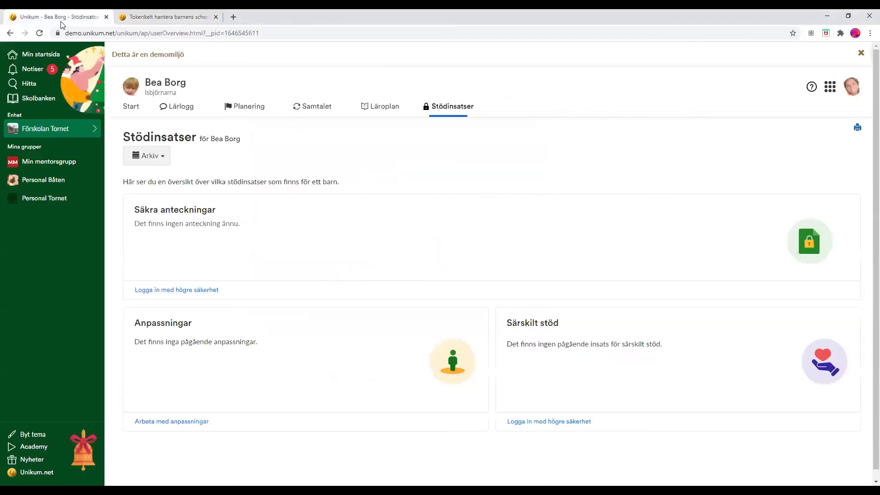